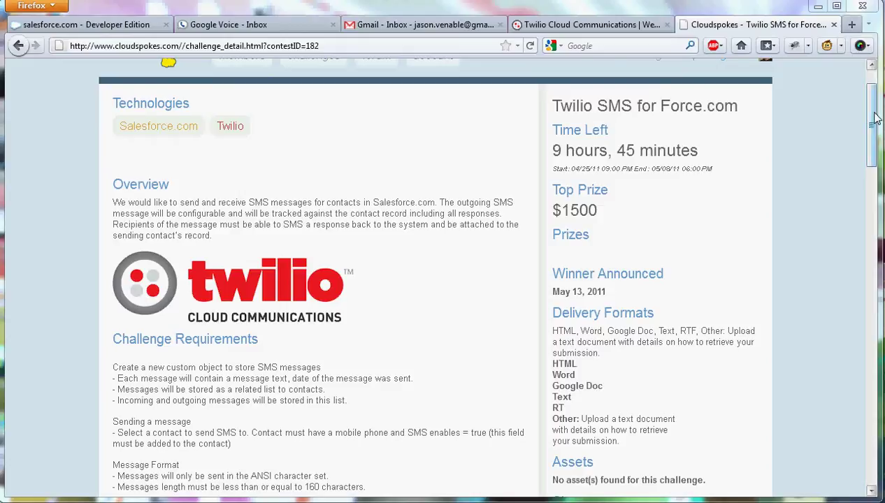
Step: Review the Twilio SMS for Force.com challenge's requirements and time left, and close its page
mouse_move(867, 120)
left_mouse_down()
mouse_move(876, 100)
mouse_move(871, 128)
left_mouse_up()
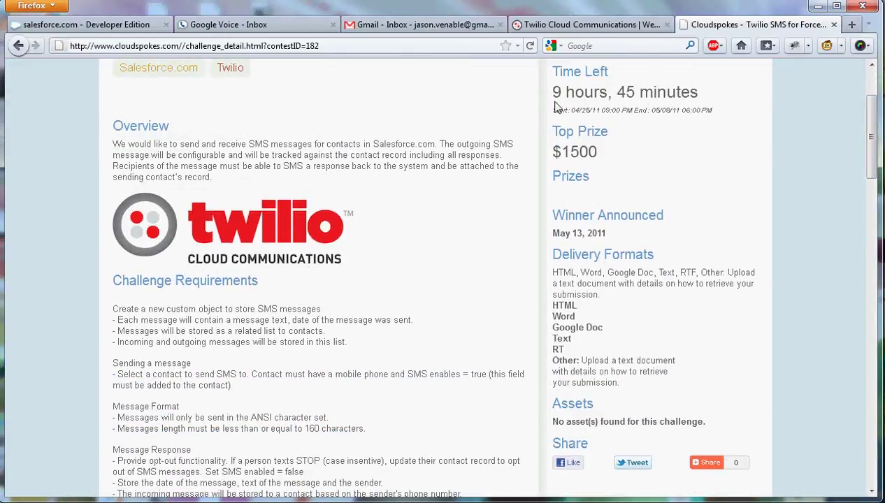
mouse_move(551, 105)
left_mouse_down()
mouse_move(565, 92)
mouse_move(646, 91)
mouse_move(549, 92)
left_mouse_up()
left_click(647, 117)
mouse_move(871, 135)
left_mouse_down()
mouse_move(871, 159)
mouse_move(871, 119)
left_mouse_up()
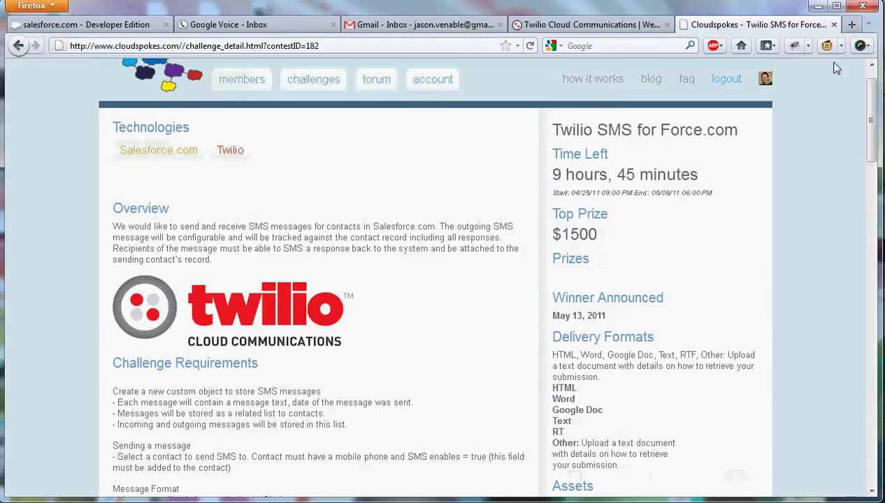
left_click(833, 26)
Step: Switch to the Salesforce developer org and open its Twilio Settings page
left_click(84, 25)
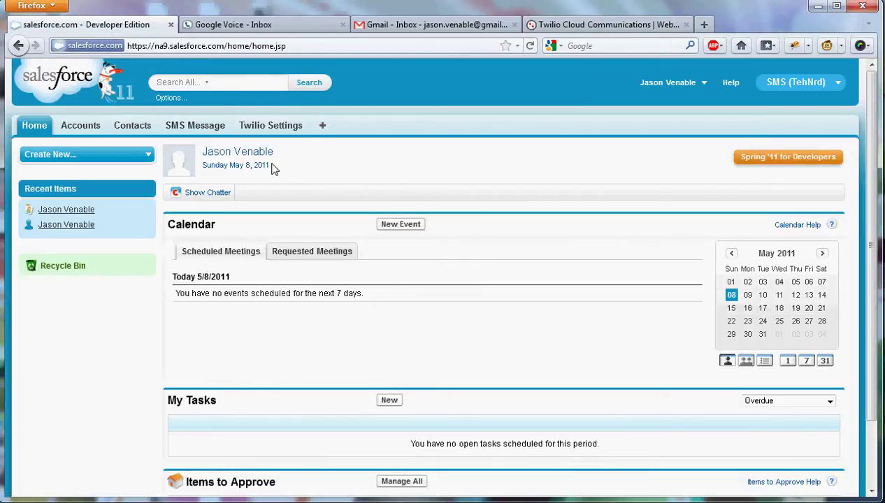
left_click(267, 127)
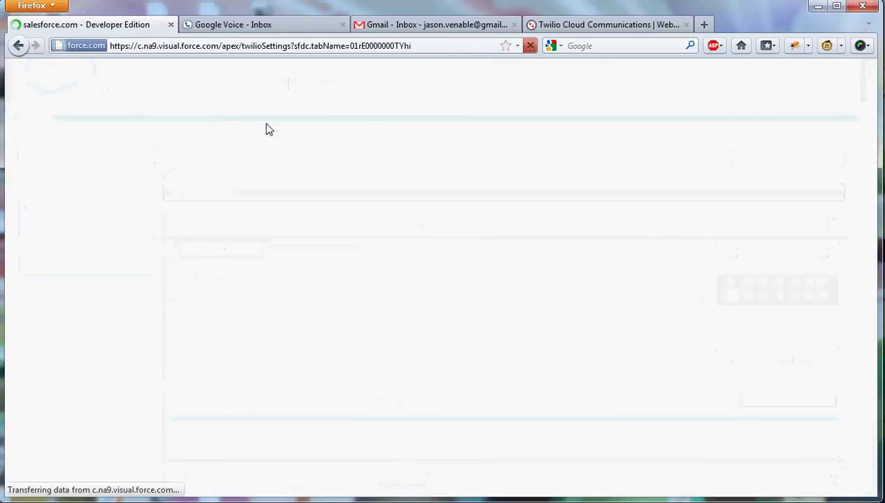
left_click(467, 240)
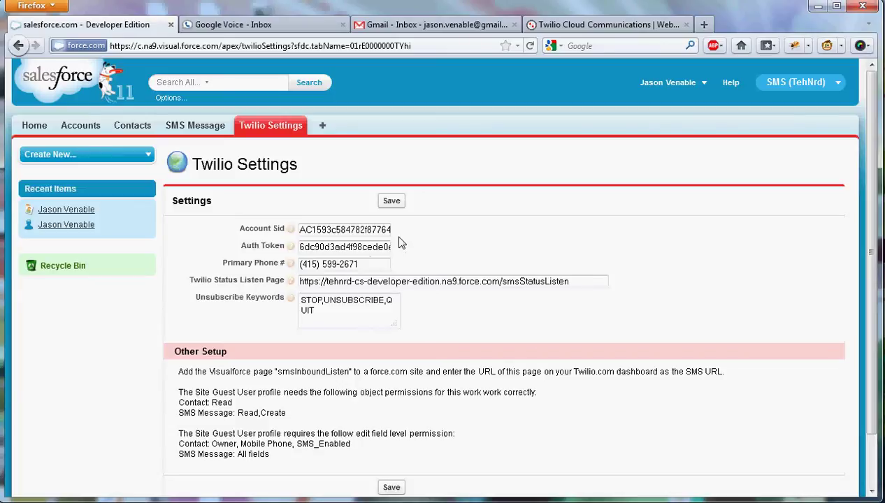
Step: Check the API credentials and sandbox SMS URL on the Twilio account page, and save the Twilio Settings in Salesforce
left_click(585, 25)
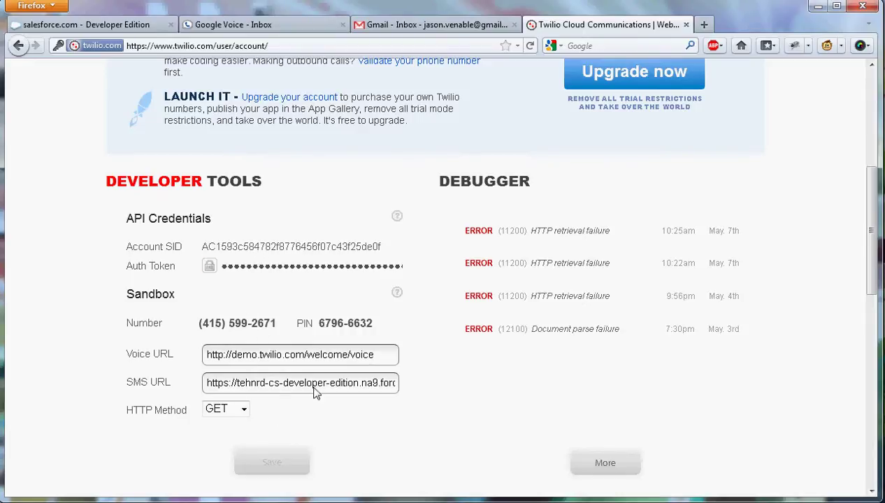
left_click(107, 26)
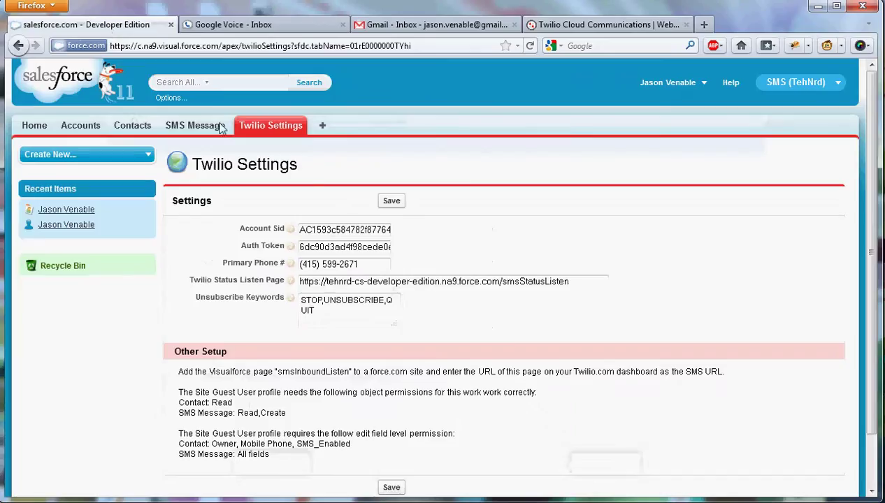
left_click(390, 202)
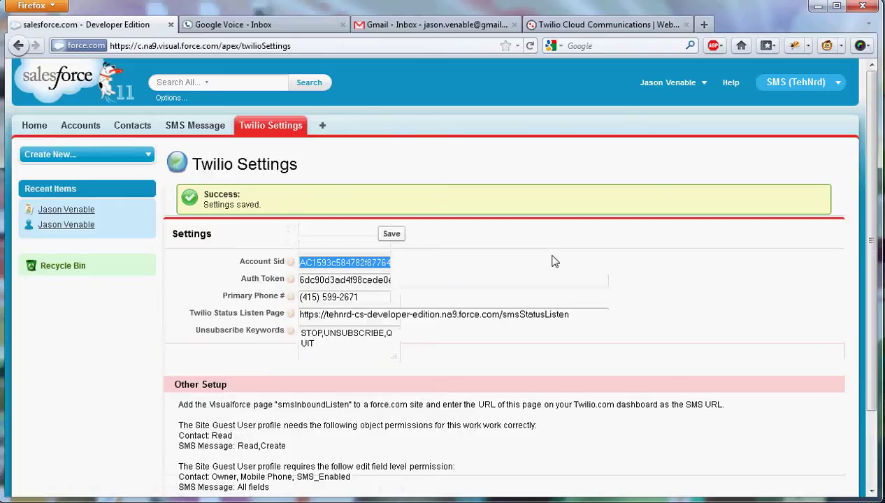
Step: Review the Other Setup instructions covering the smsInboundListen page and the Site Guest User permissions
scroll(527, 276, "down", 3)
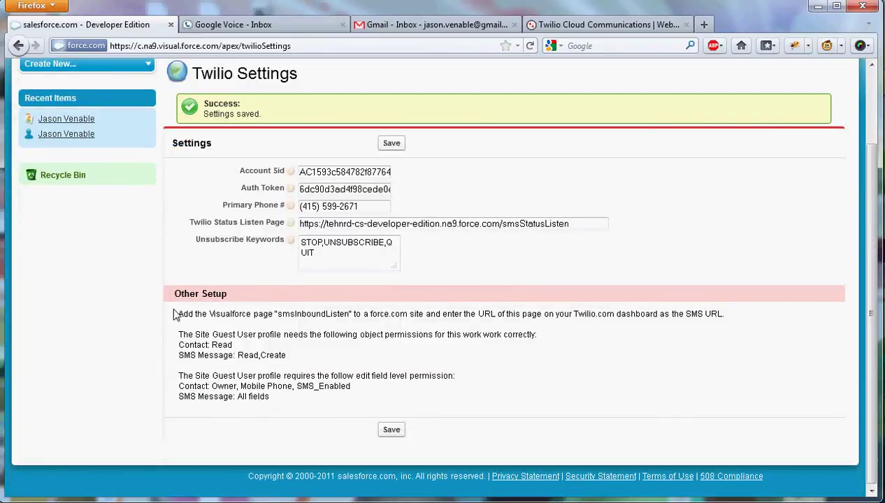
left_click_drag(176, 313, 367, 405)
left_click(443, 371)
scroll(443, 371, "up", 3)
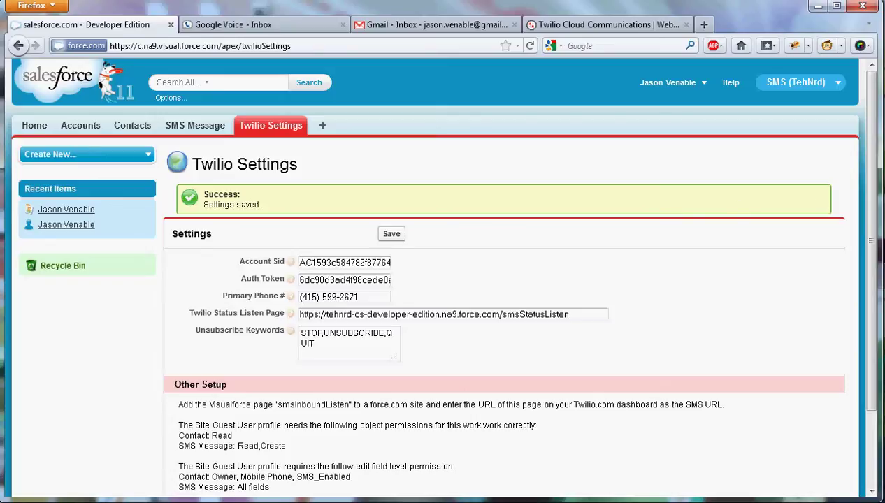
Step: Open the recently viewed contact from Home, try to create a new SMS message for it, and return to the contact
left_click(38, 126)
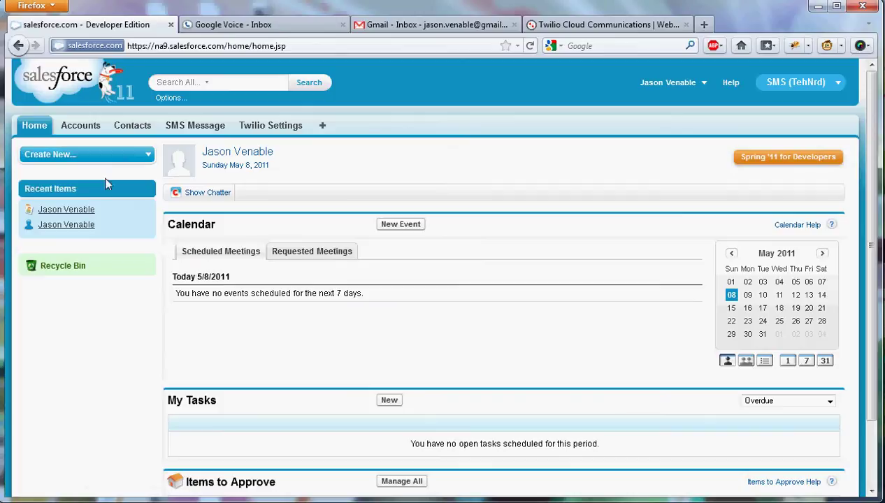
left_click(65, 211)
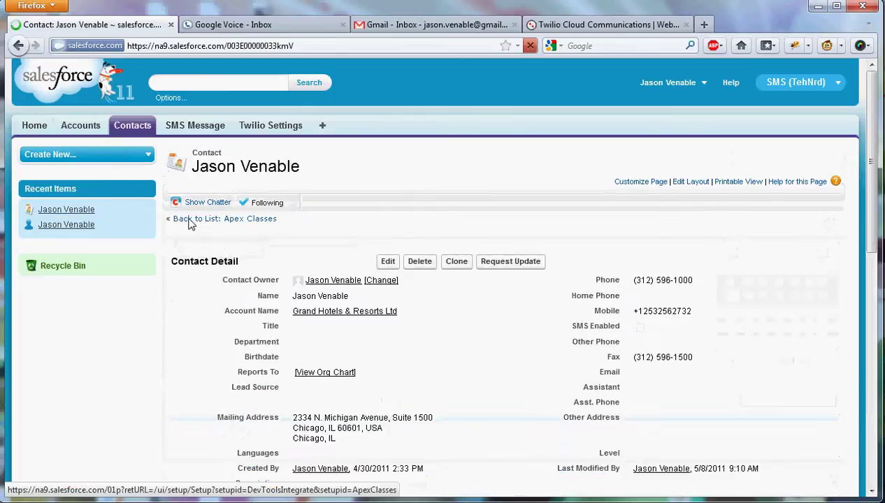
scroll(467, 270, "down", 5)
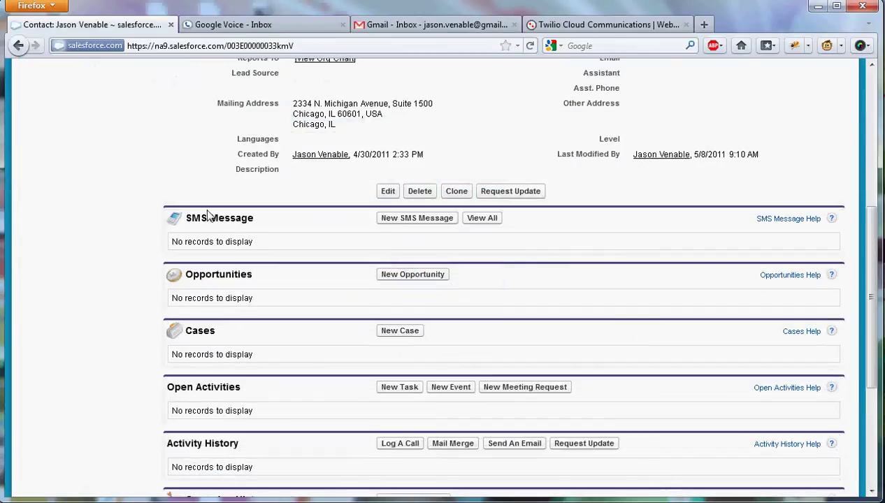
scroll(181, 213, "up", 2)
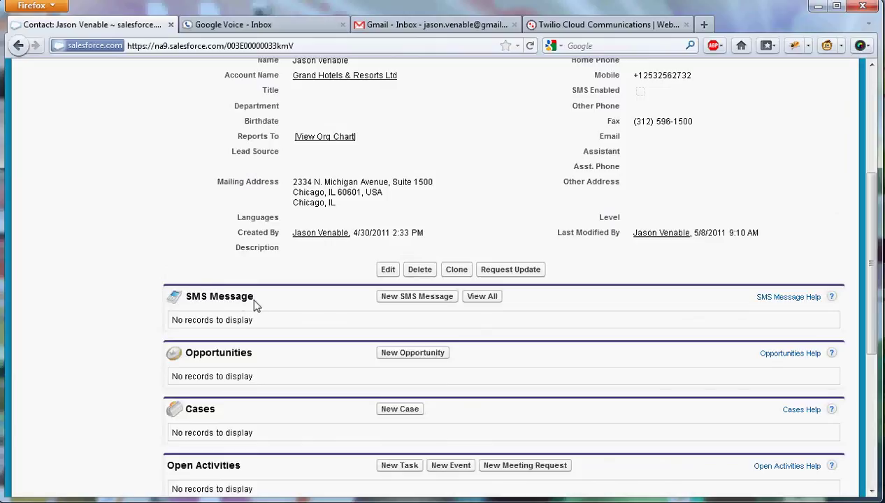
left_click(422, 300)
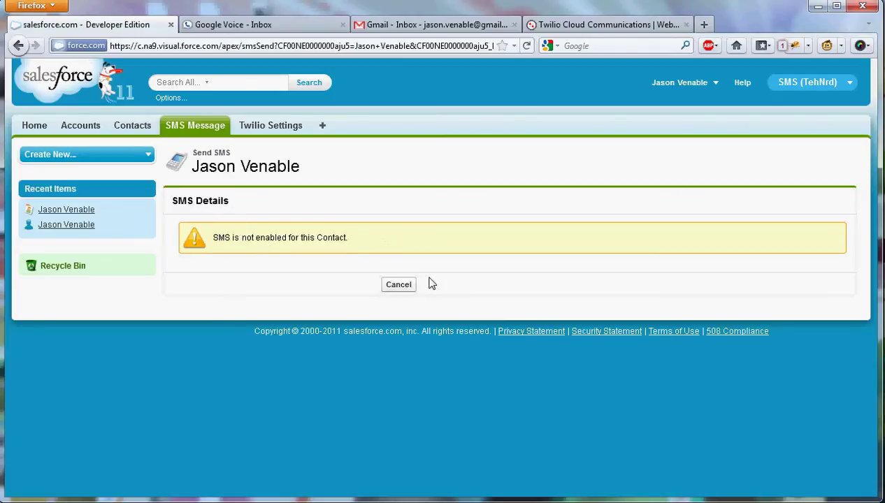
left_click(399, 284)
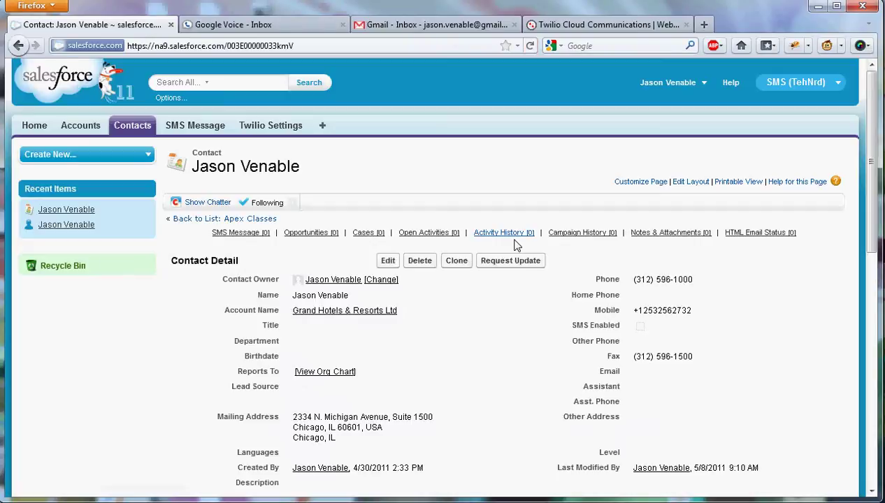
Step: Turn on SMS Enabled for the contact and save the record
scroll(647, 252, "down", 2)
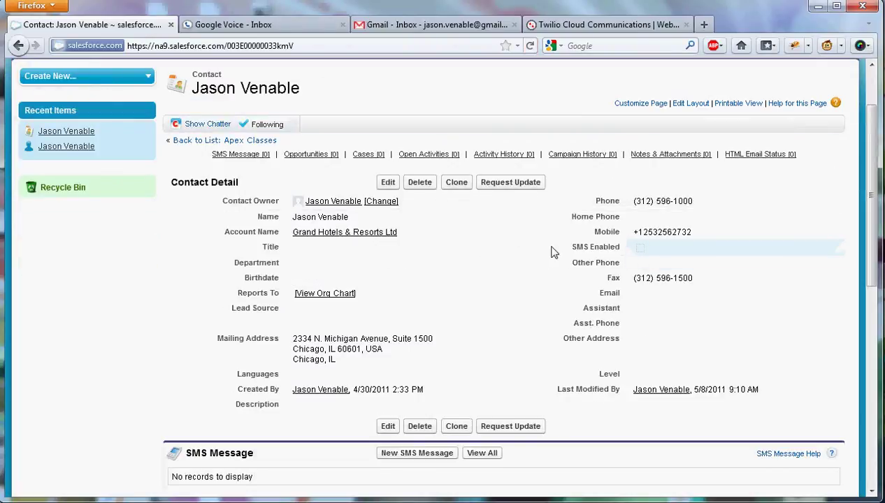
left_click_drag(553, 250, 642, 253)
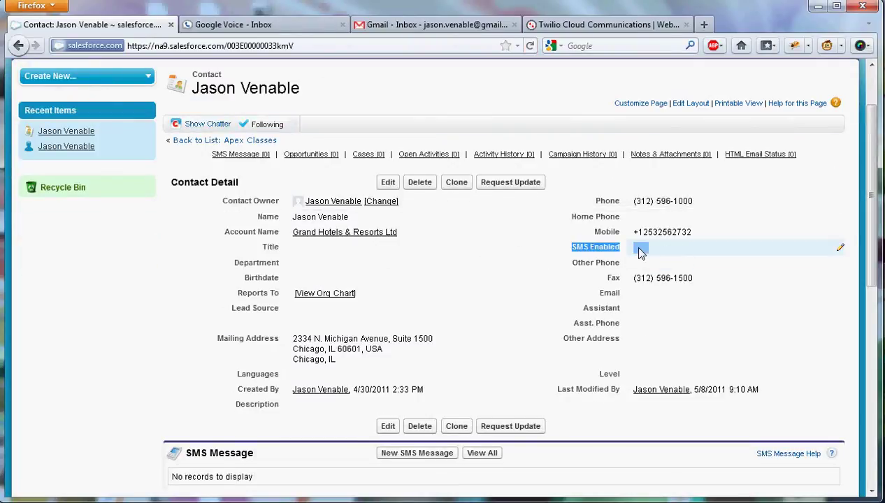
double_click(642, 253)
left_click(390, 182)
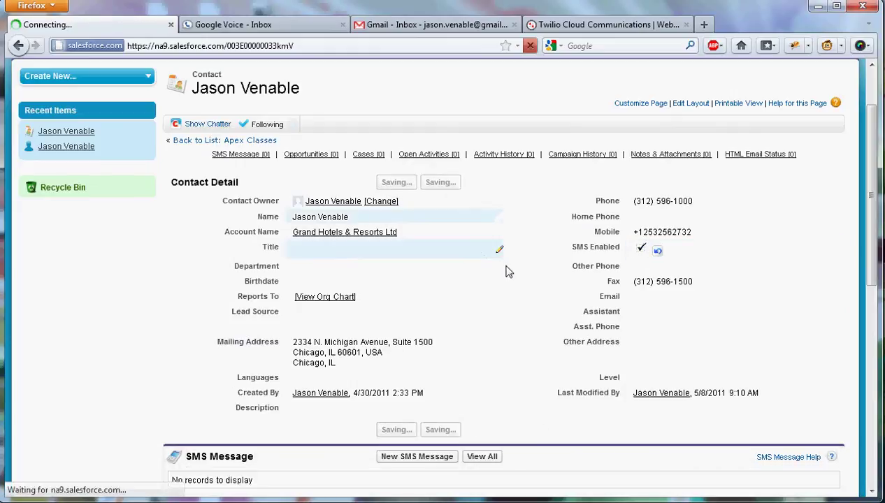
Step: Start a new SMS message for the contact and check its recipient, phone number and Update Mobile # fields
scroll(523, 269, "down", 5)
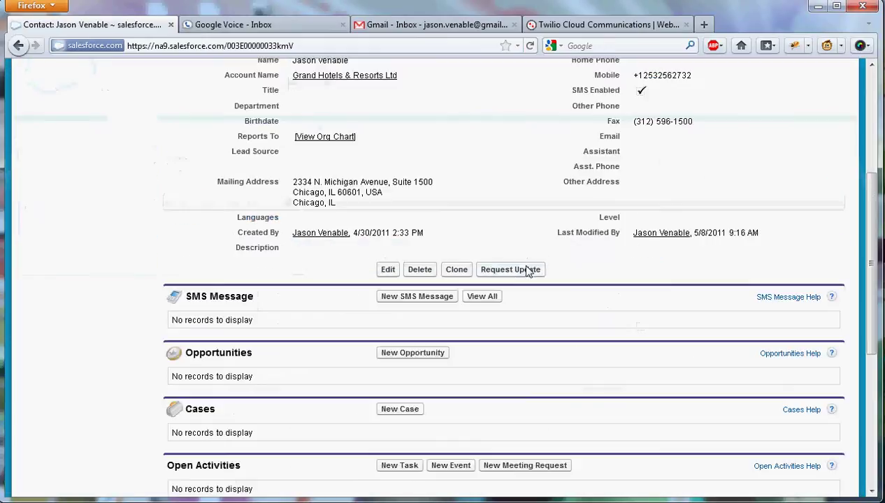
left_click(408, 298)
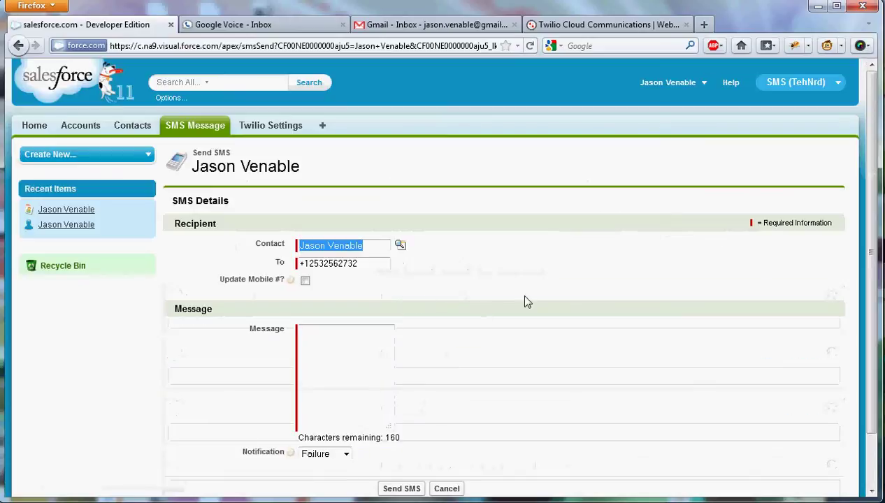
scroll(526, 302, "down", 2)
left_click(324, 188)
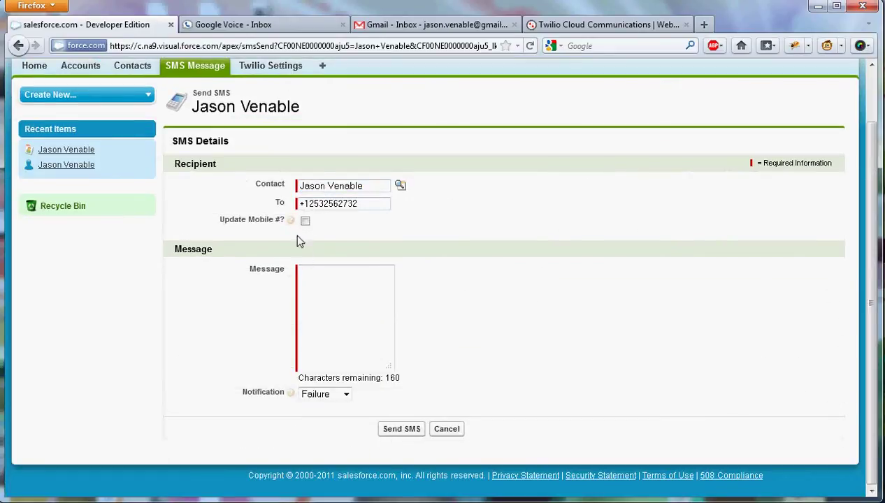
mouse_move(293, 222)
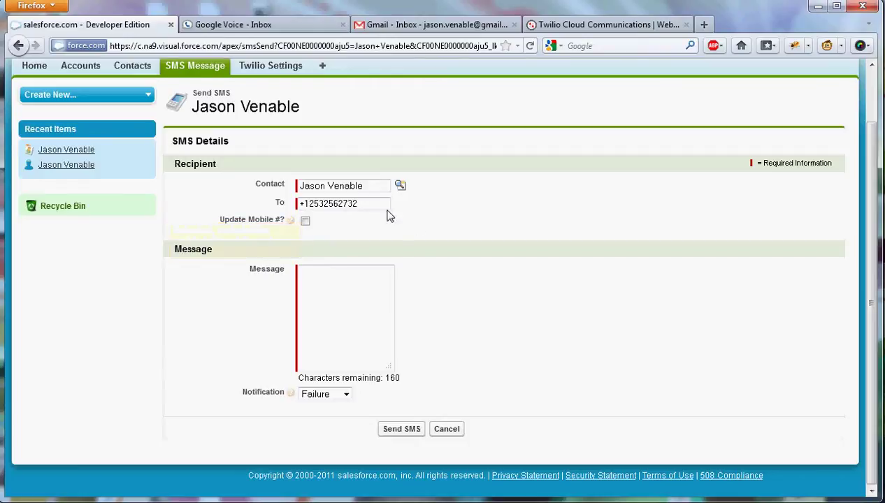
left_click(346, 204)
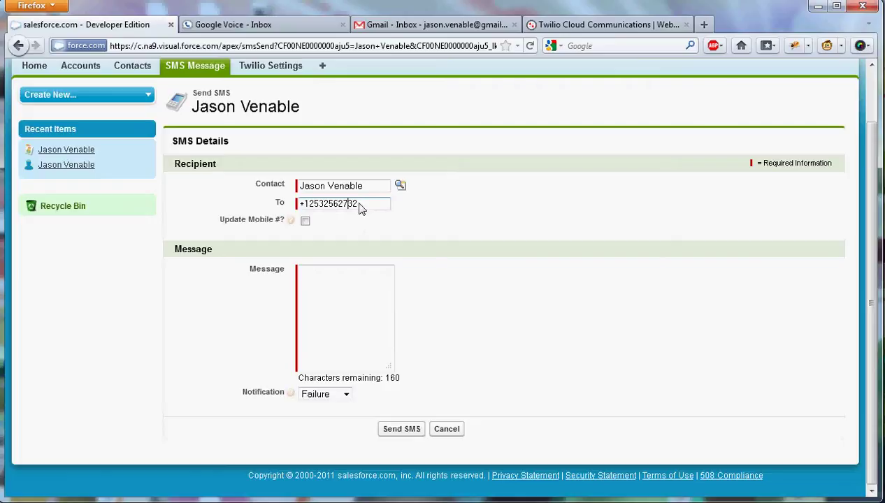
Step: Enter "What are you doing?" as the SMS message text
left_click(341, 292)
type("What are ")
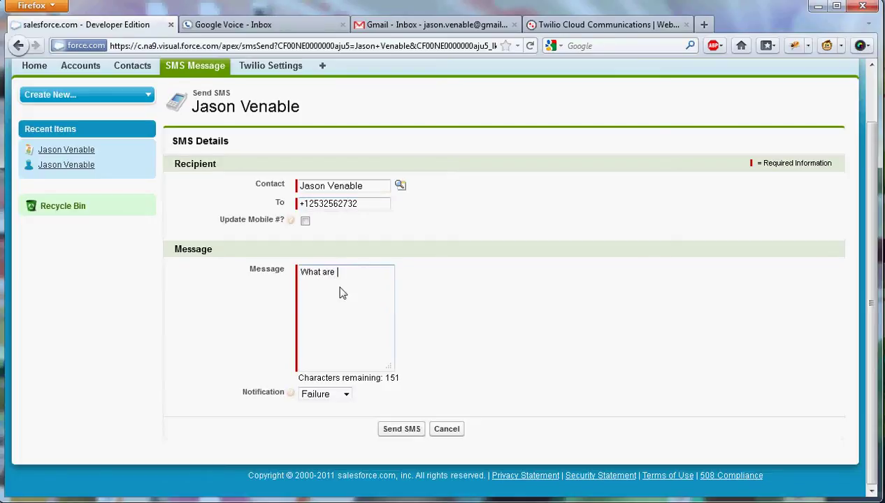
type("you doing?")
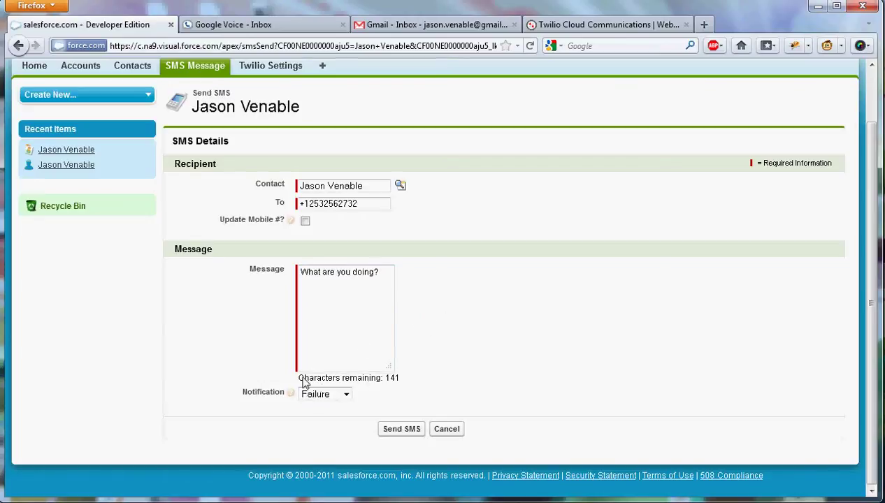
Step: Test the 160-character limit by adding repeated "asldkfjalsdjflj" filler below the message text and trying to send it
left_click_drag(306, 378, 425, 383)
left_click(424, 383)
left_click(390, 349)
type("asldkfjalsdjflj")
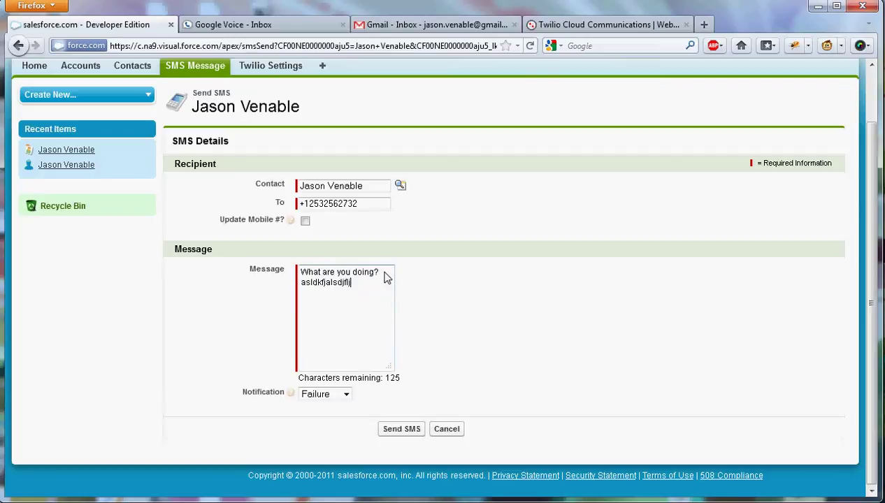
left_click_drag(360, 285, 281, 285)
left_click(353, 288)
type("asldkfjalsdjfljasldkfjalsdjfljasldkfjalsdjfljasldkfjalsdjfljasldkfjalsdjfljasldkfjalsdjfljasldkfjalsdjfljasldkfjalsdjfljasldkfjalsdjfljasldkfjalsdjflj")
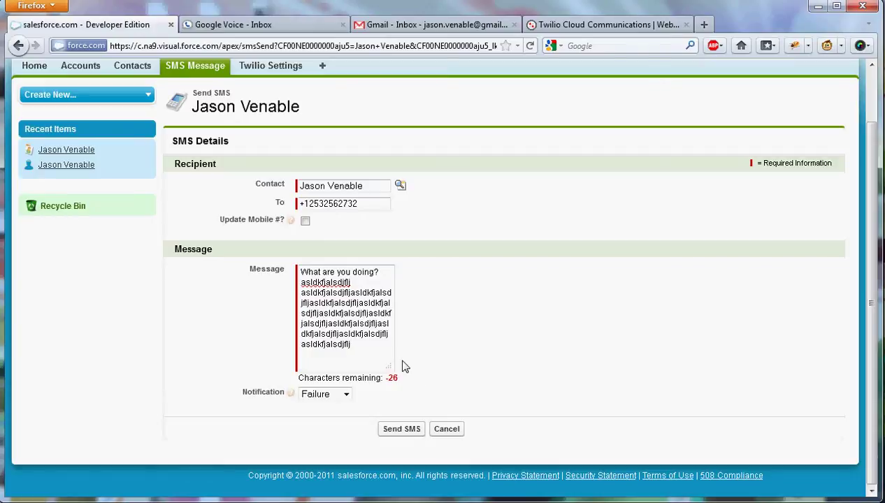
left_click(400, 430)
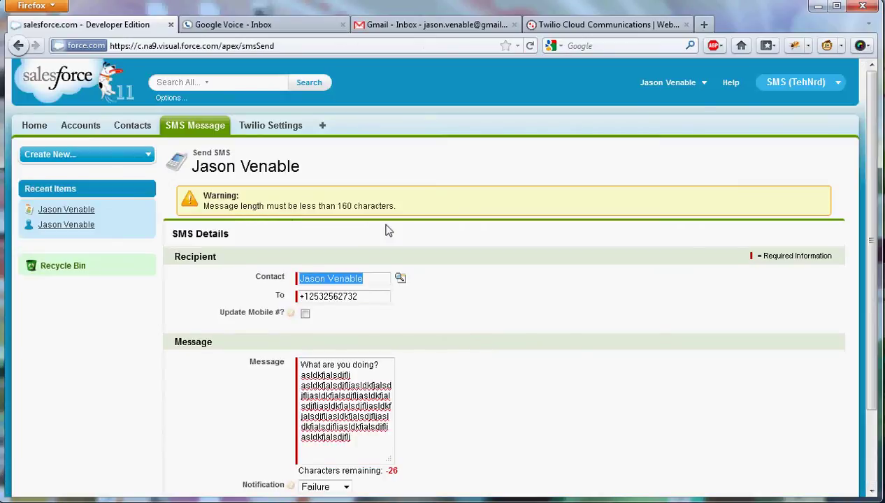
Step: Delete the filler text from the message, leaving only "What are you doing?"
scroll(388, 231, "down", 2)
left_click_drag(353, 360, 284, 304)
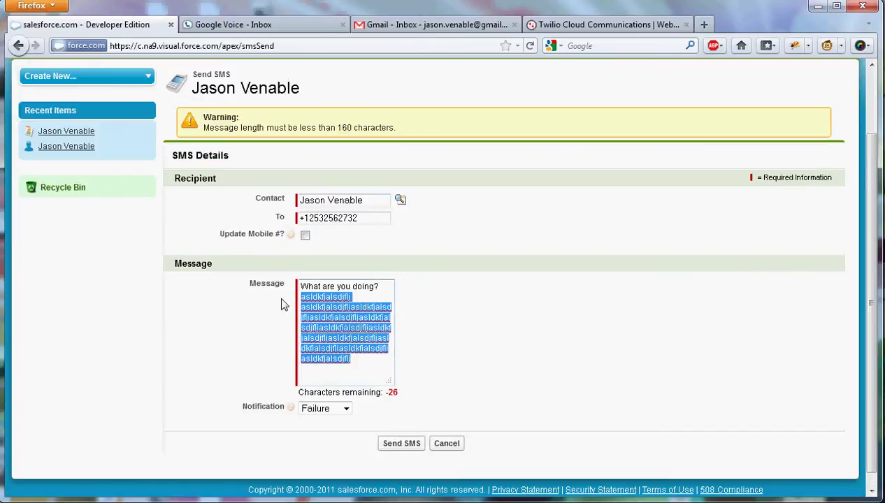
key("BackSpace")
Step: Set the message's Notification option to Both and send the SMS
scroll(470, 316, "down", 1)
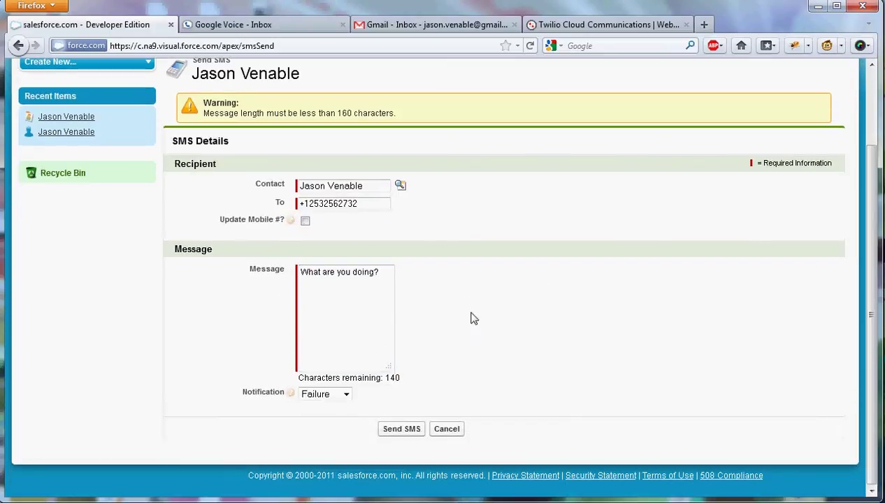
mouse_move(291, 393)
left_click(346, 395)
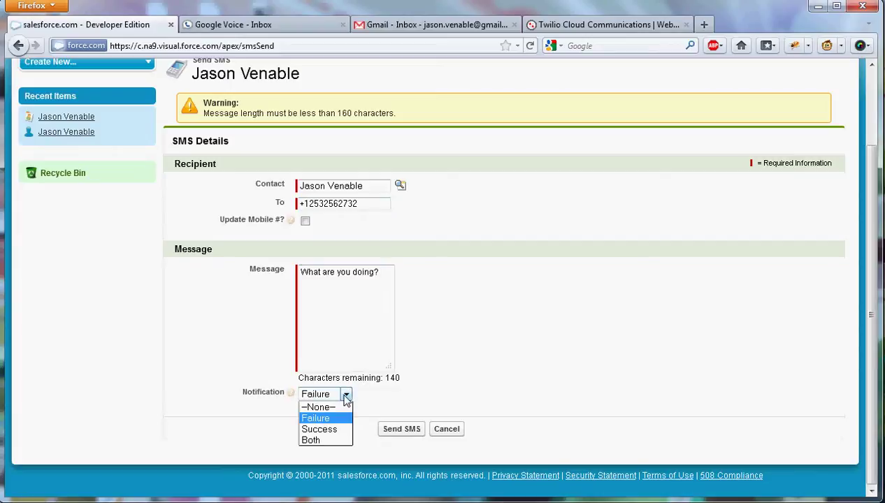
left_click(324, 440)
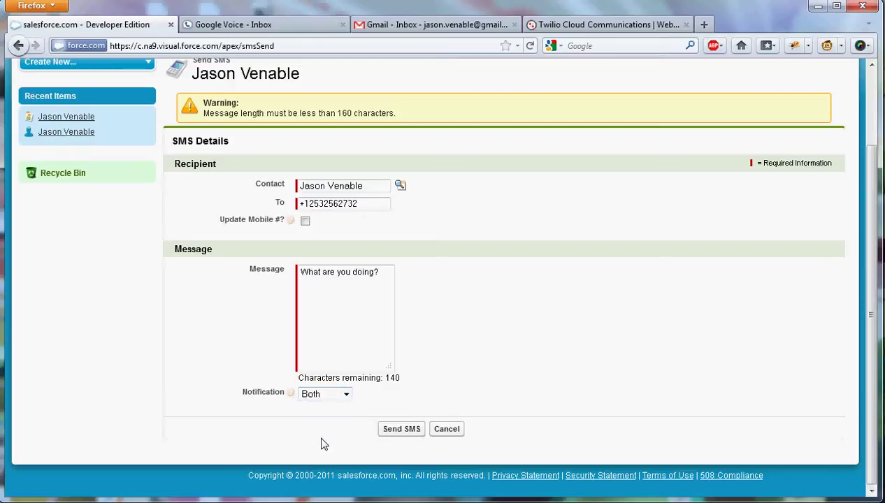
left_click(401, 429)
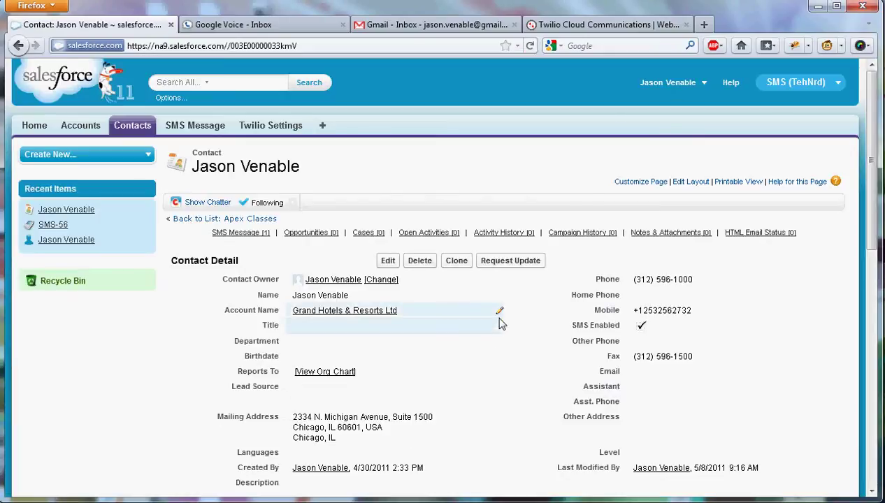
Step: Open the SMS-56 record from the contact's SMS Message list to check its delivery status
scroll(495, 328, "down", 5)
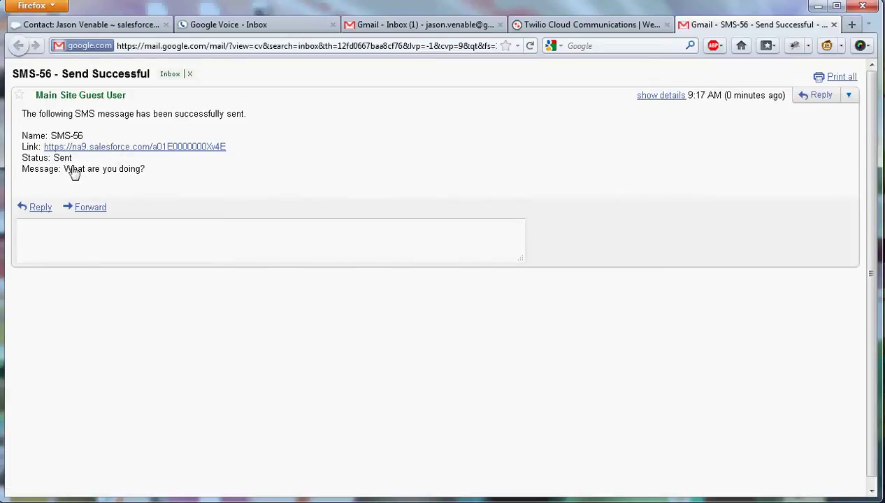
left_click(105, 25)
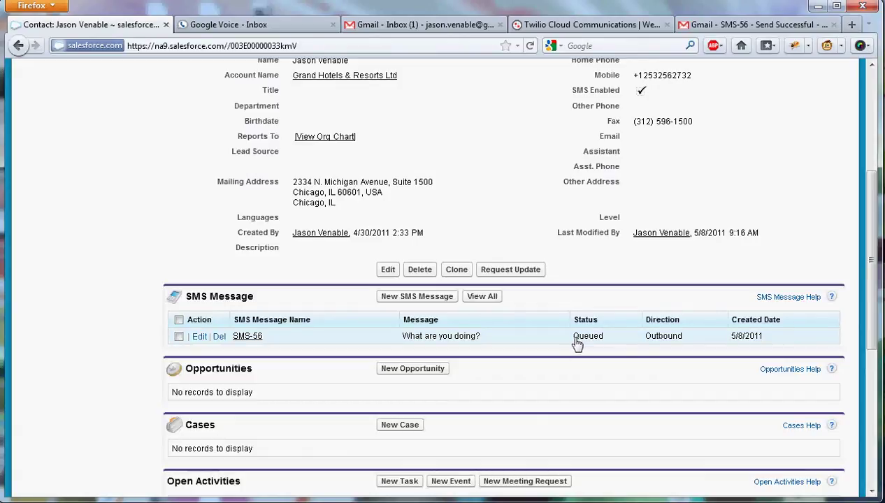
left_click(253, 337)
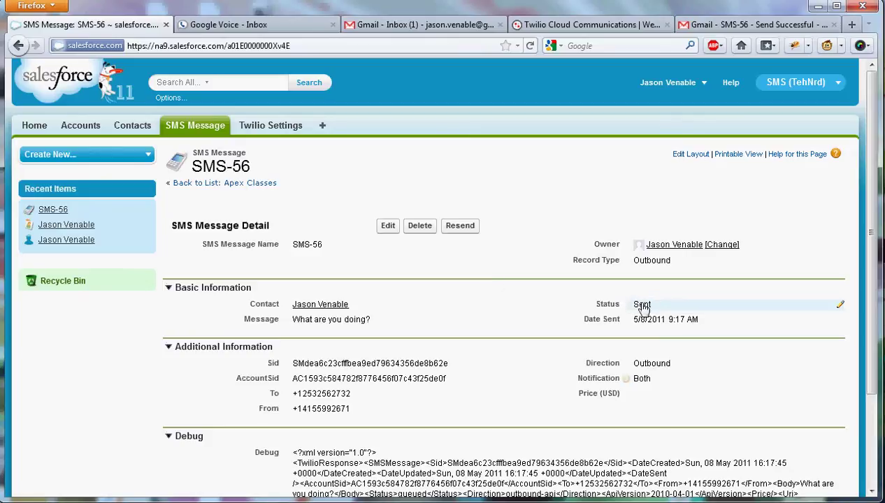
Step: Switch to the Force.com IDE and review the SMSStatusListenController class, including the line that maps the page's URL parameters
key("alt+Tab")
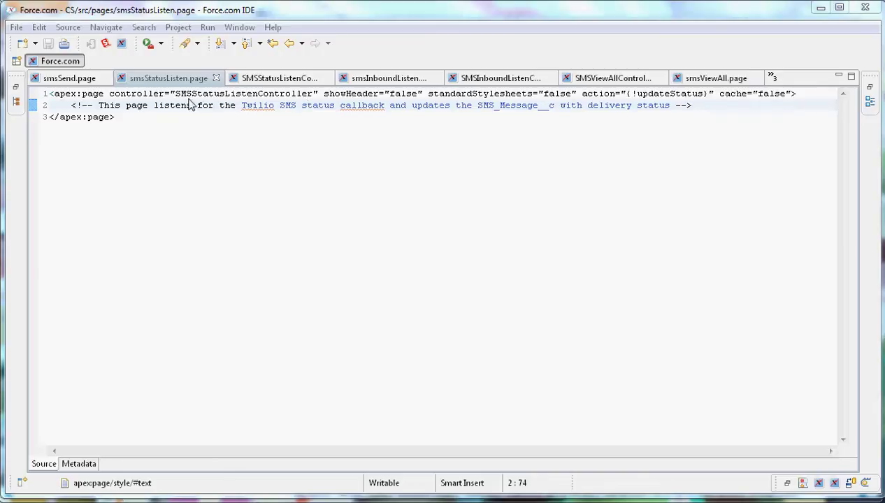
left_click(271, 81)
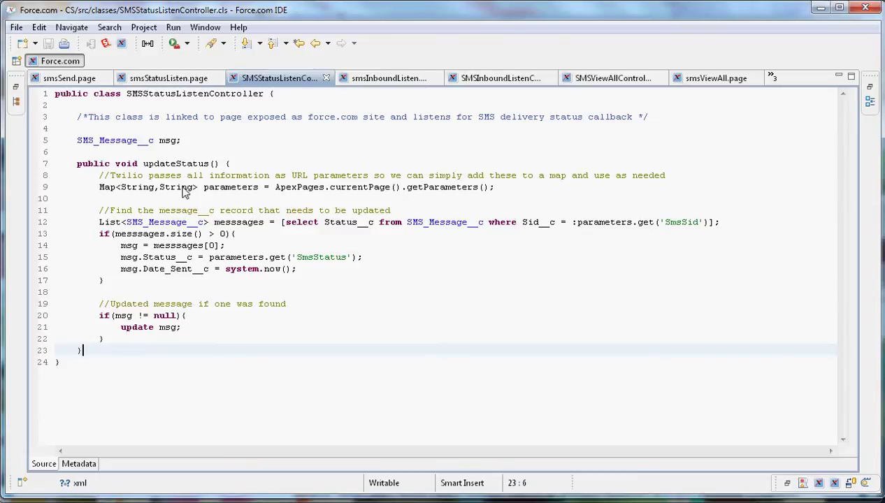
left_click_drag(99, 187, 494, 192)
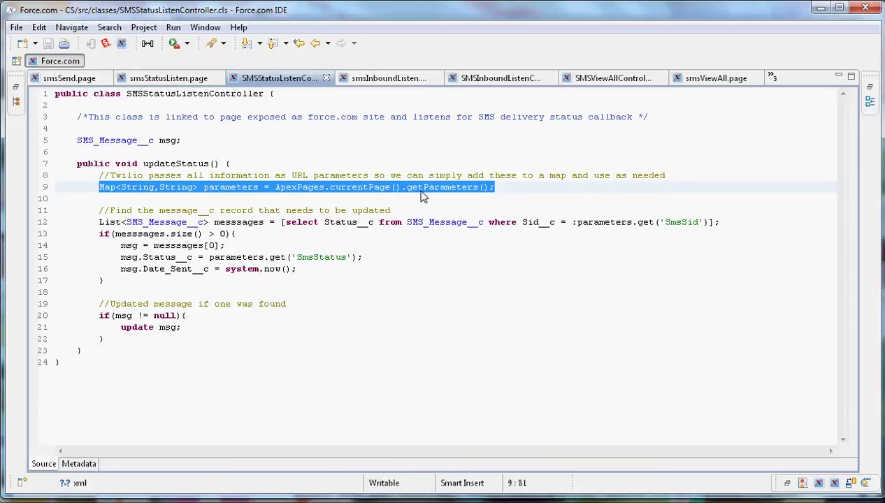
left_click(359, 230)
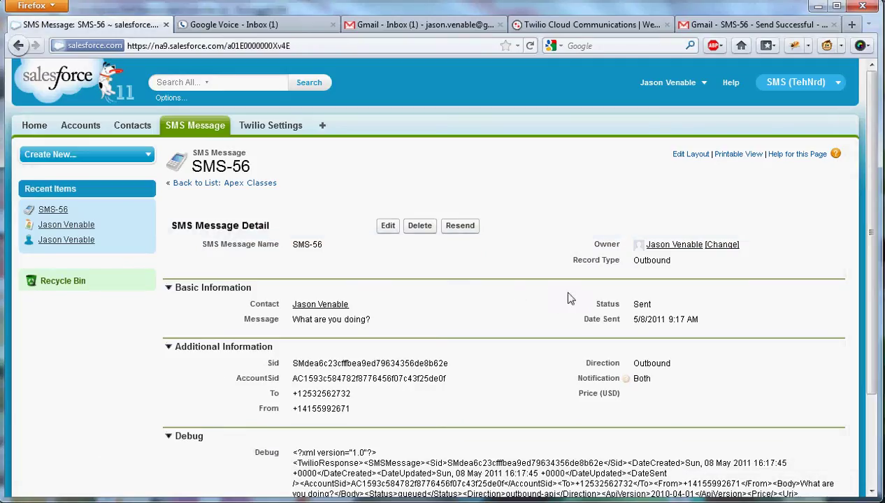
Step: Back in Salesforce, collapse the Debug and Additional Information sections of the SMS-56 record
scroll(568, 299, "down", 2)
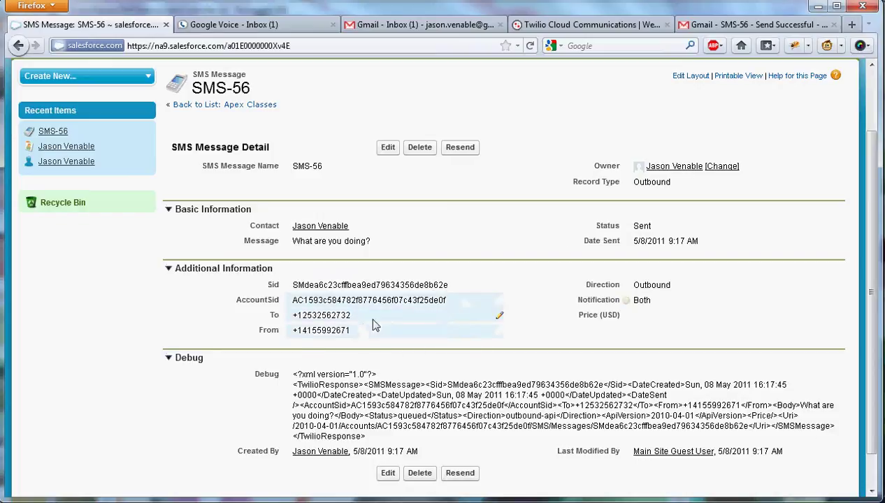
left_click(169, 357)
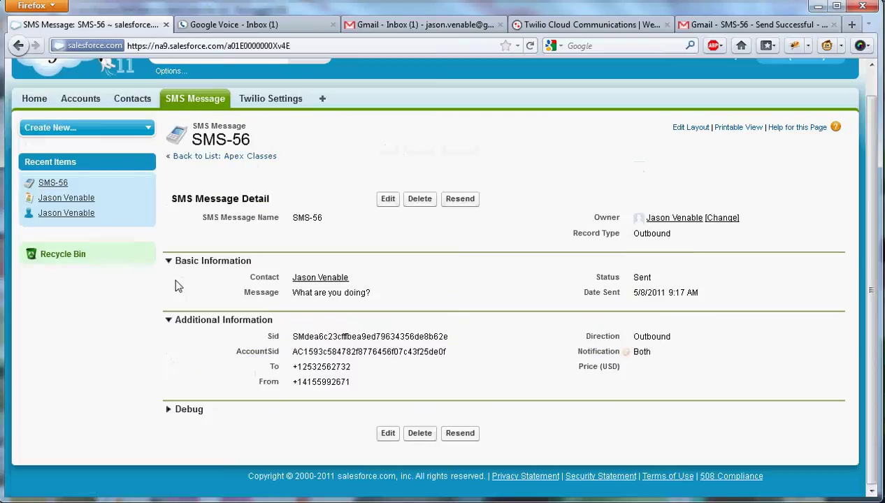
left_click(169, 320)
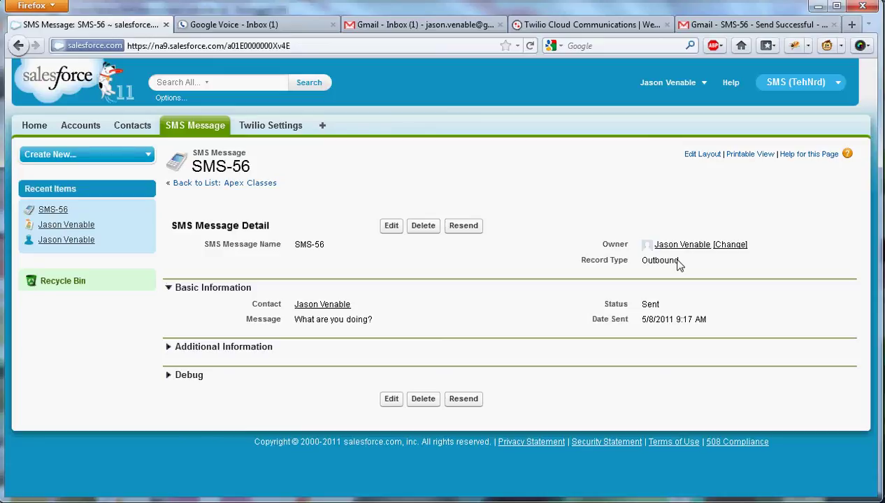
Step: Try to resend the SMS-56 message, and set its Status to Failed and save the record
left_click(464, 231)
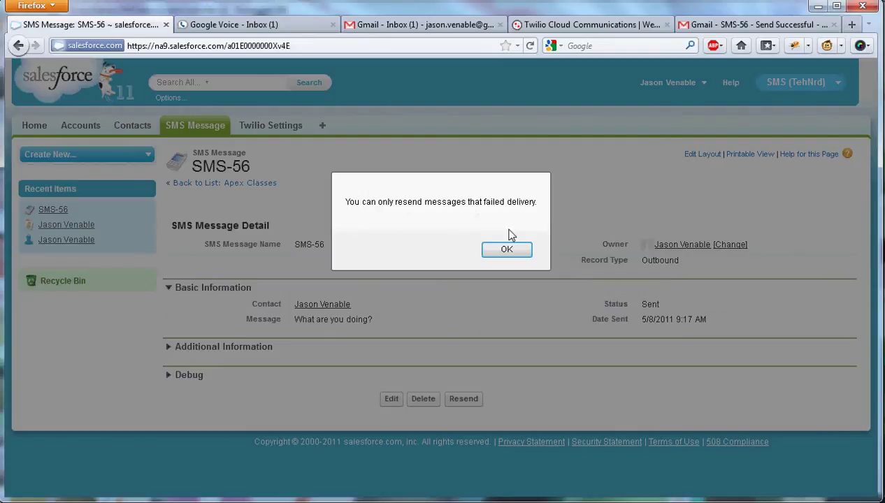
left_click(506, 251)
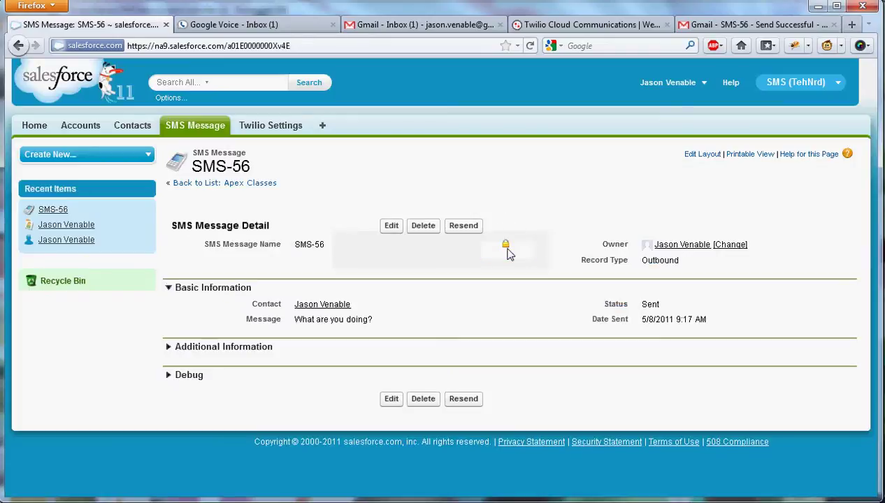
double_click(676, 311)
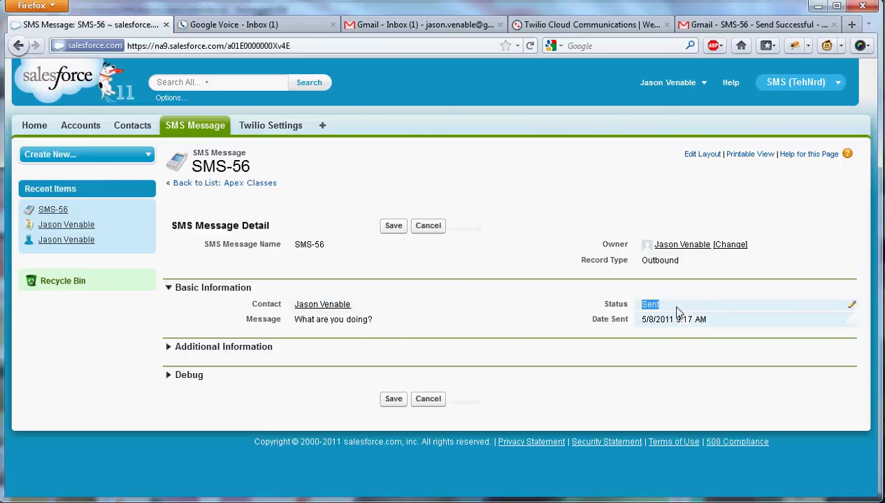
left_click(677, 308)
left_click(669, 354)
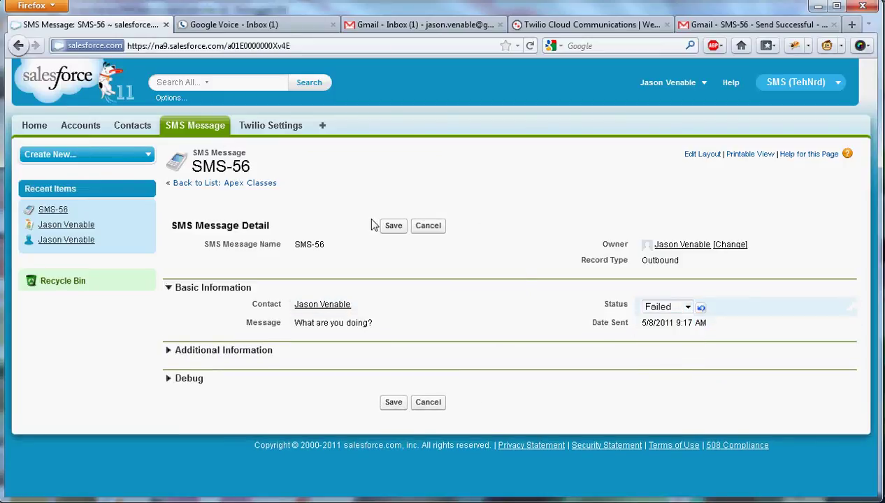
left_click(385, 229)
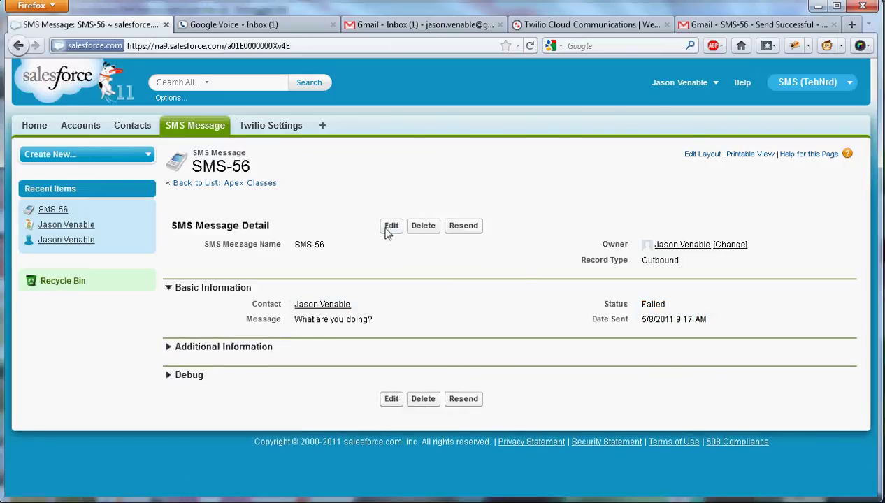
Step: Resend the failed SMS-56 message and check it in the contact's SMS Message list
left_click(466, 226)
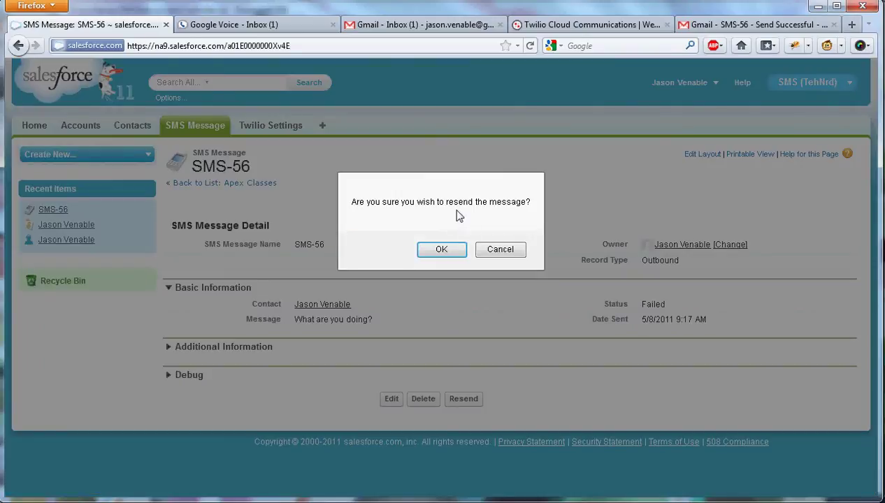
left_click(442, 249)
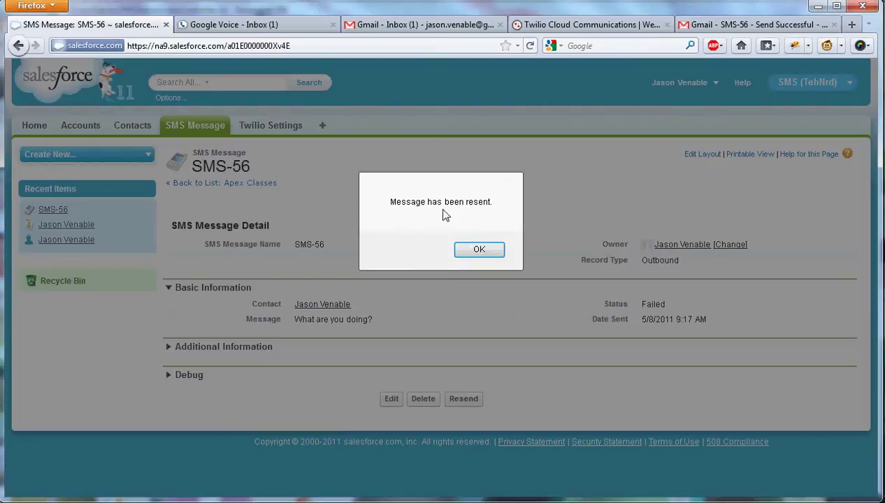
left_click(484, 249)
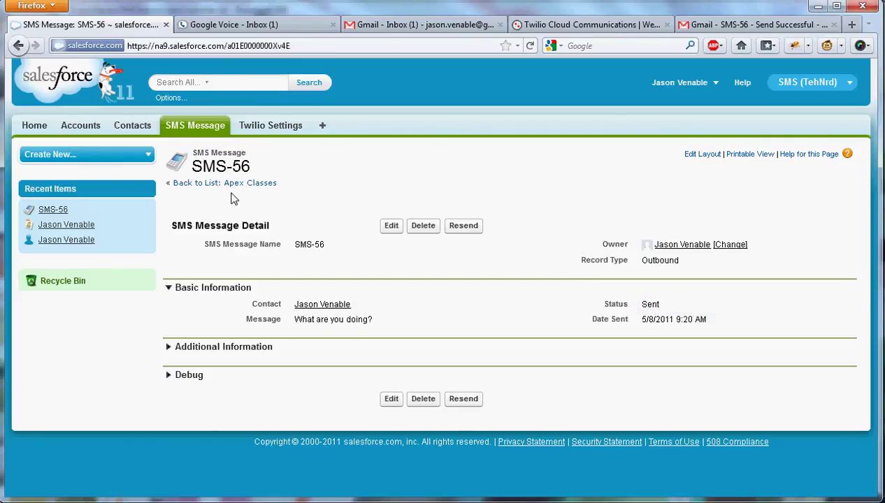
left_click(69, 228)
scroll(514, 304, "down", 8)
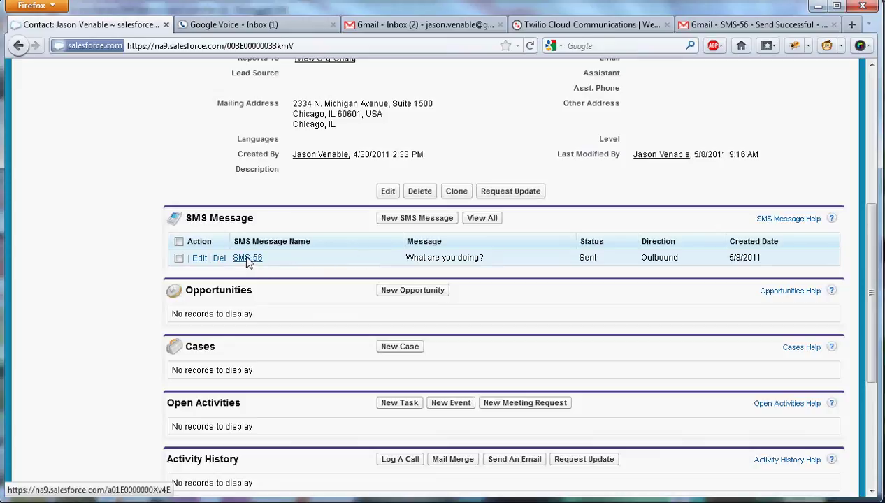
Step: Switch to Google Voice and write the reply "testing twilio." to the Twilio text message
left_click(265, 28)
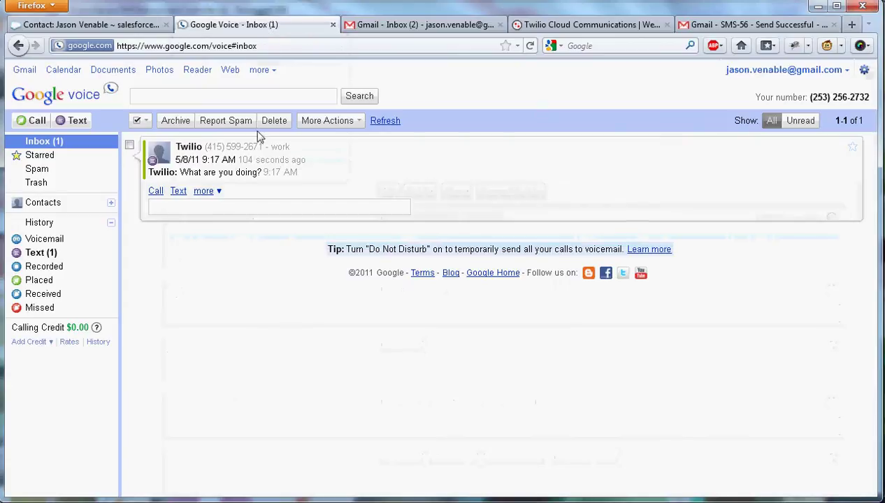
left_click(244, 207)
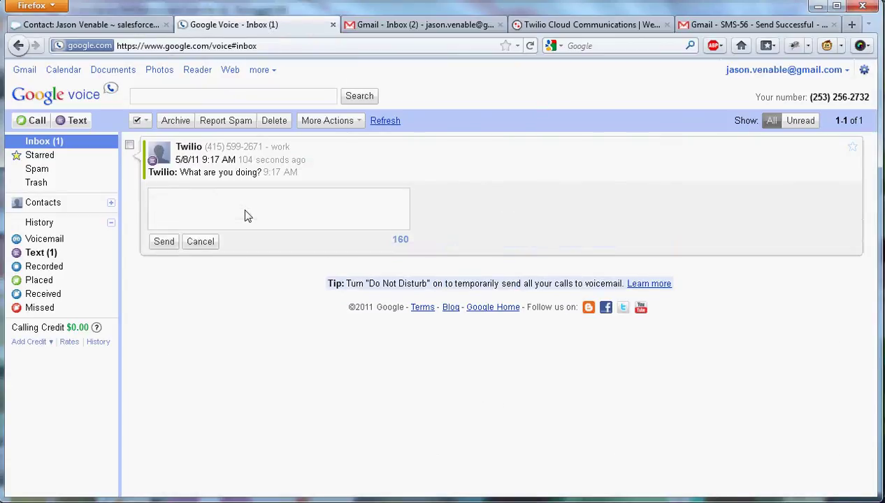
type("testing w")
key("BackSpace")
type("twilio.")
Step: Copy the sandbox PIN from the Developer Tools section of the Twilio account page
left_click(608, 27)
left_click_drag(320, 324, 374, 324)
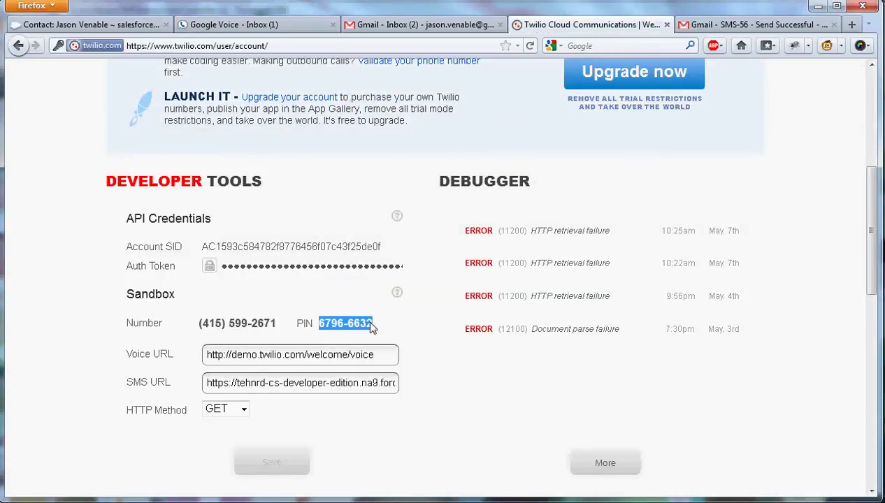
right_click(358, 327)
left_click(392, 336)
Step: Insert the copied sandbox PIN in front of the reply text in Google Voice and send the reply
left_click(419, 25)
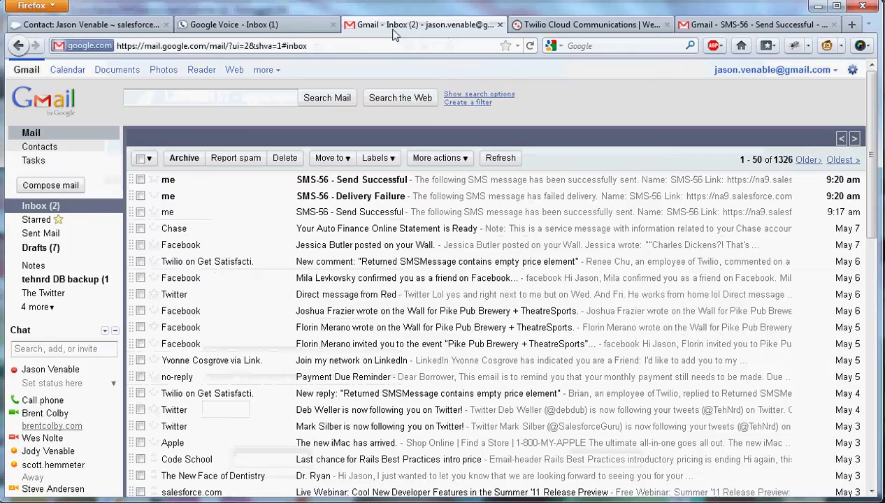
left_click(237, 24)
left_click(152, 196)
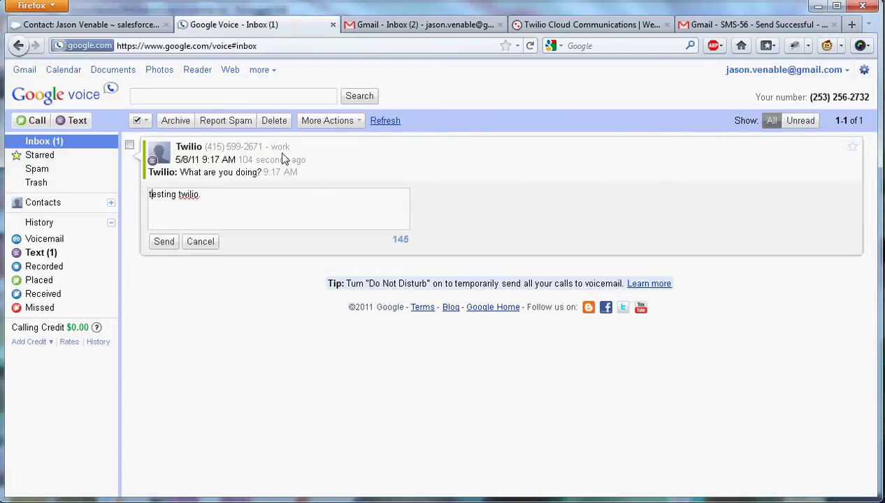
key("ctrl+v")
left_click(164, 241)
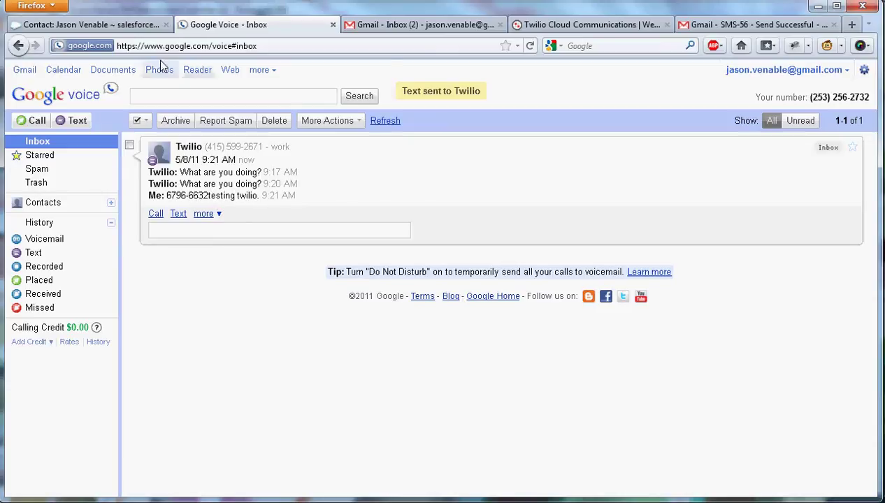
Step: Reload the Google Voice inbox and the Salesforce contact to check the reply's direction and status in the SMS Message list
left_click(532, 47)
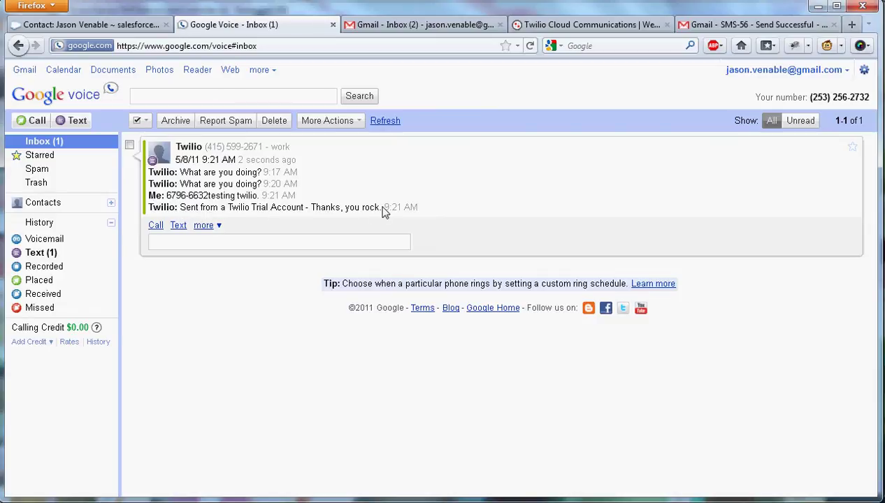
left_click(123, 27)
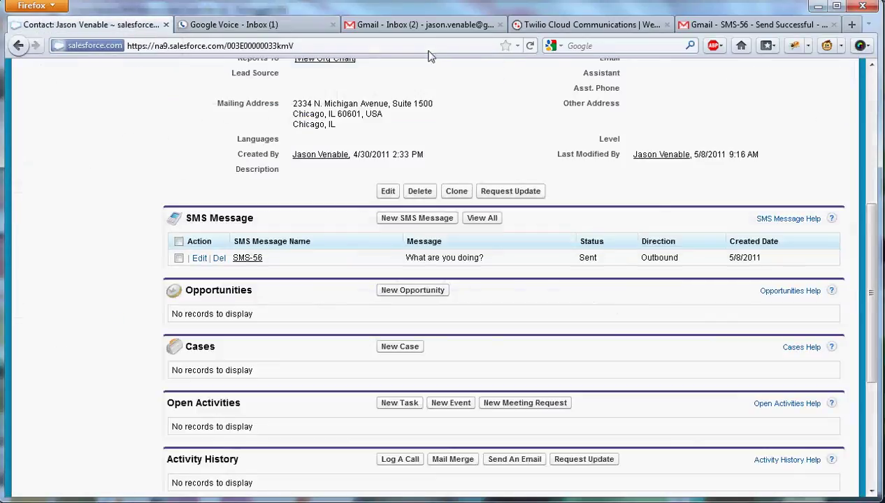
left_click(531, 45)
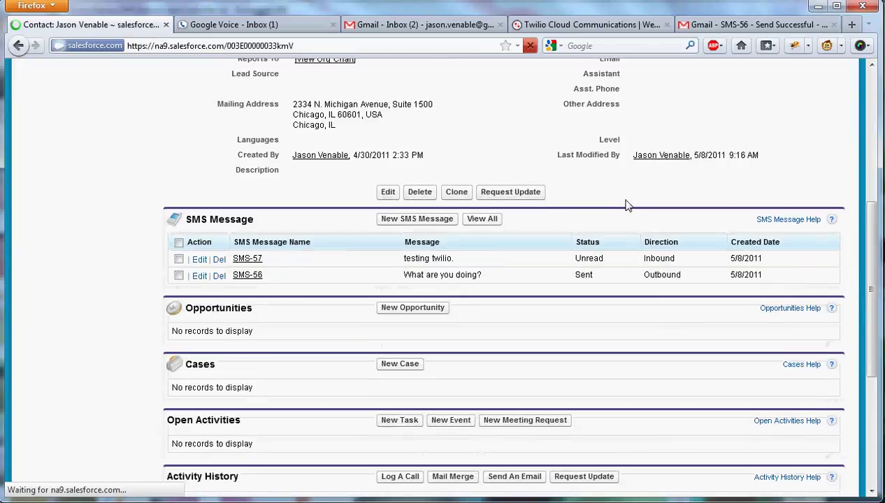
scroll(627, 205, "down", 4)
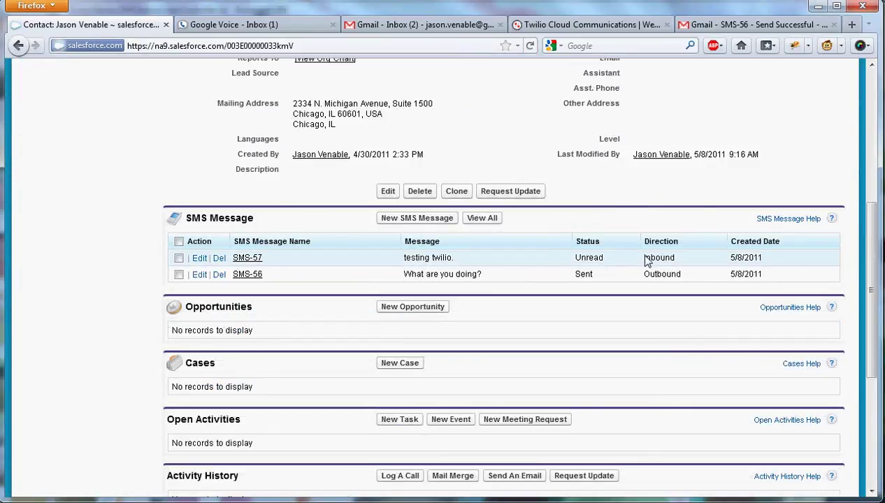
left_click_drag(645, 259, 675, 257)
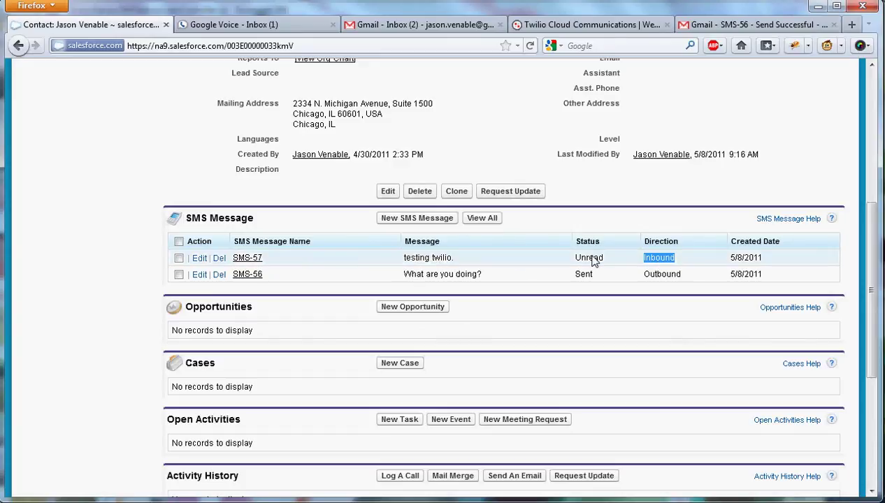
Step: Open and reload the inbound SMS-57 message, and return to the contact's SMS Message list to check its status
left_click(250, 257)
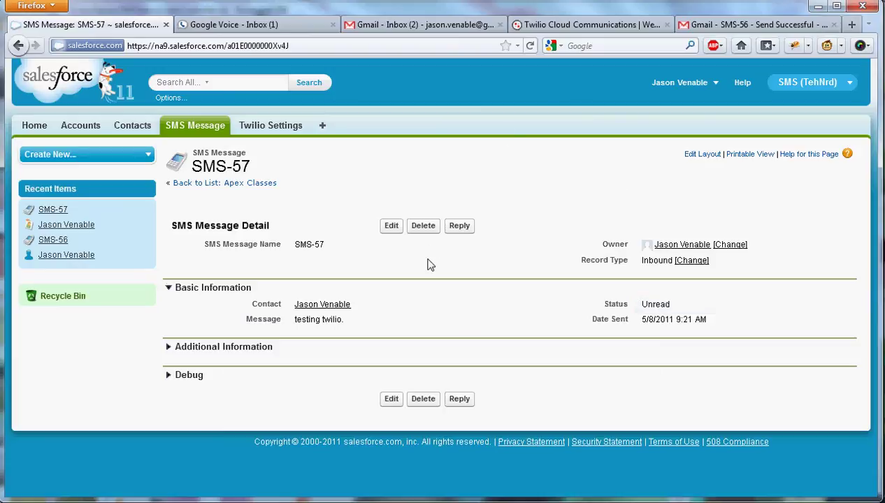
left_click(530, 45)
left_click(79, 226)
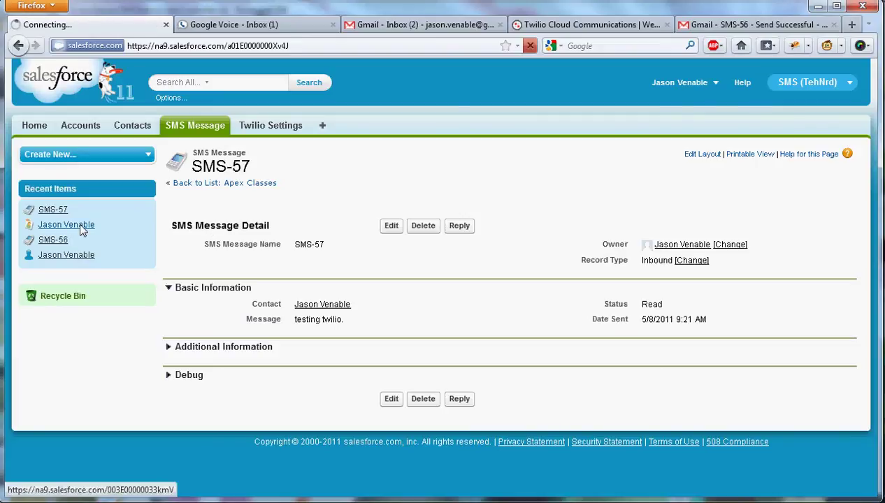
scroll(531, 318, "down", 5)
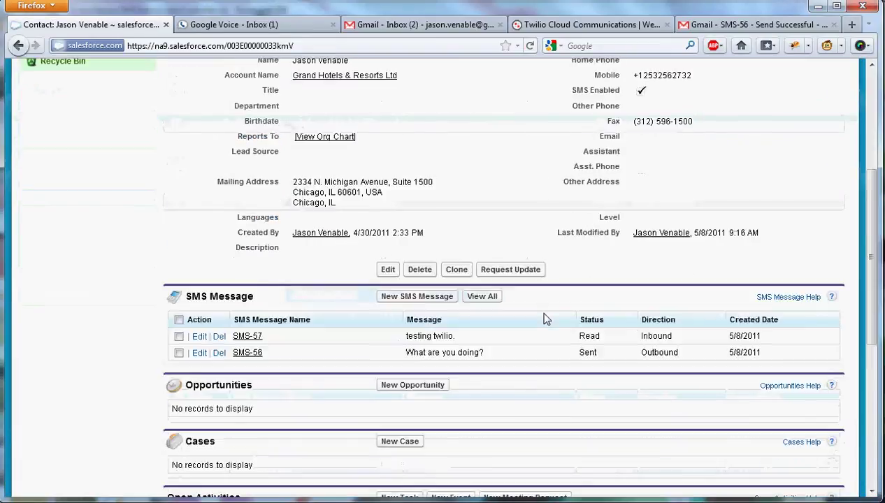
scroll(546, 319, "up", 2)
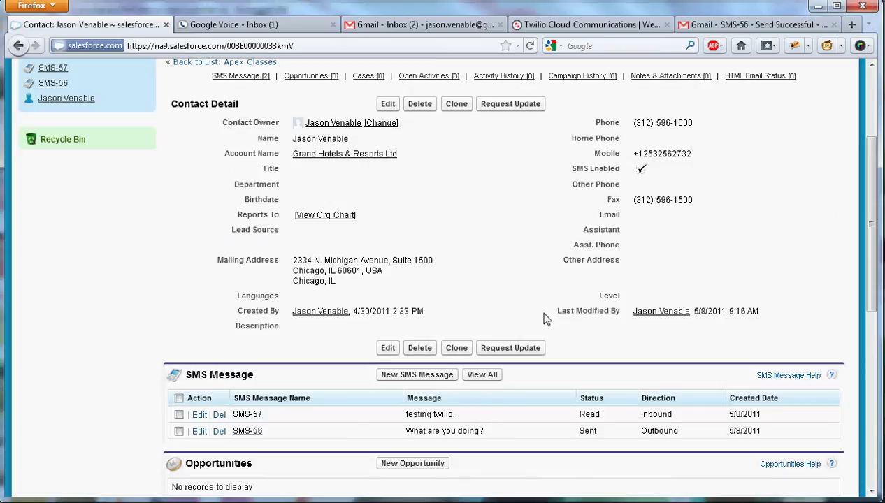
Step: View the contact's complete SMS conversation from the SMS Message list
scroll(546, 318, "up", 2)
scroll(546, 318, "down", 2)
scroll(546, 319, "up", 2)
scroll(546, 319, "down", 2)
left_click(487, 378)
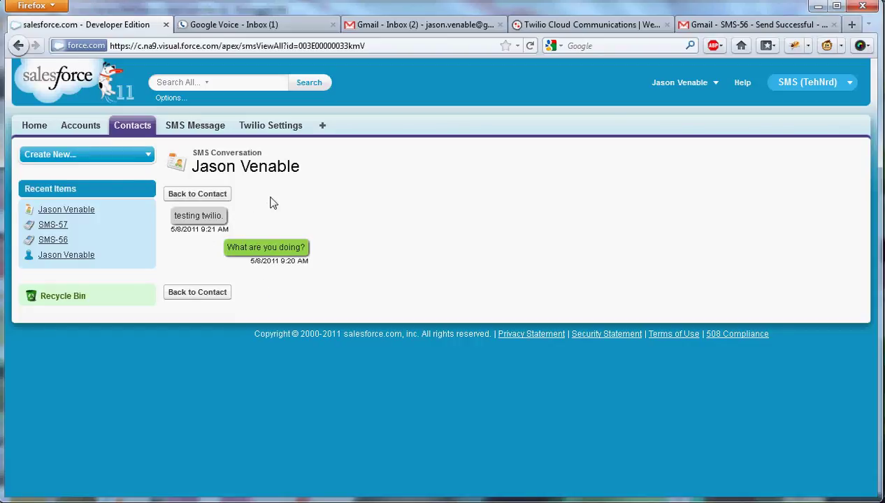
Step: Return to the contact, open the inbound SMS-57 message and send the reply "hello again!"
left_click(204, 195)
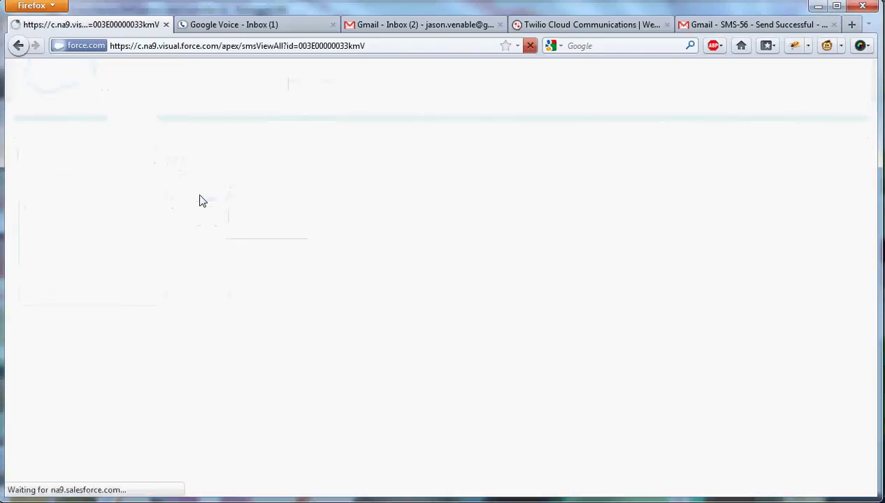
scroll(405, 296, "down", 5)
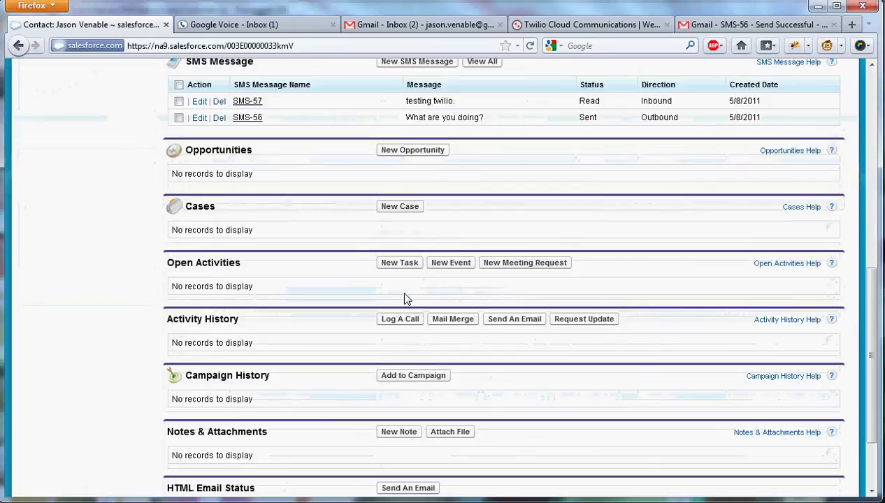
scroll(331, 229, "up", 2)
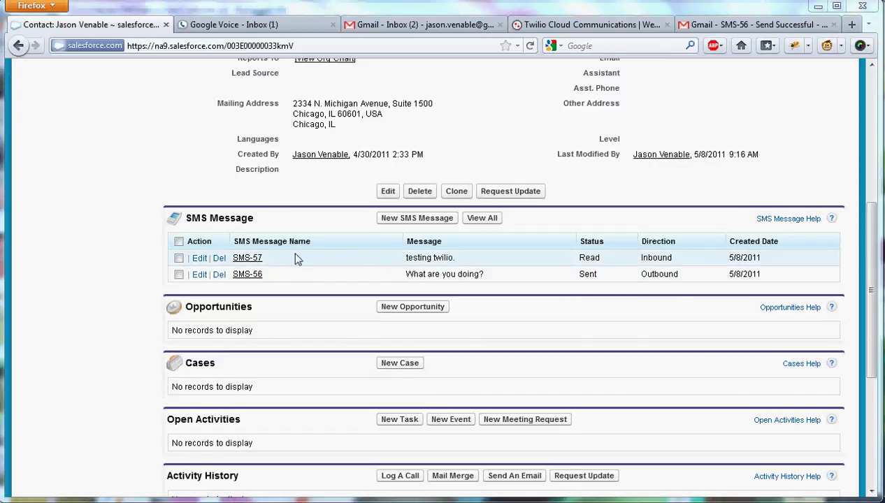
left_click(255, 259)
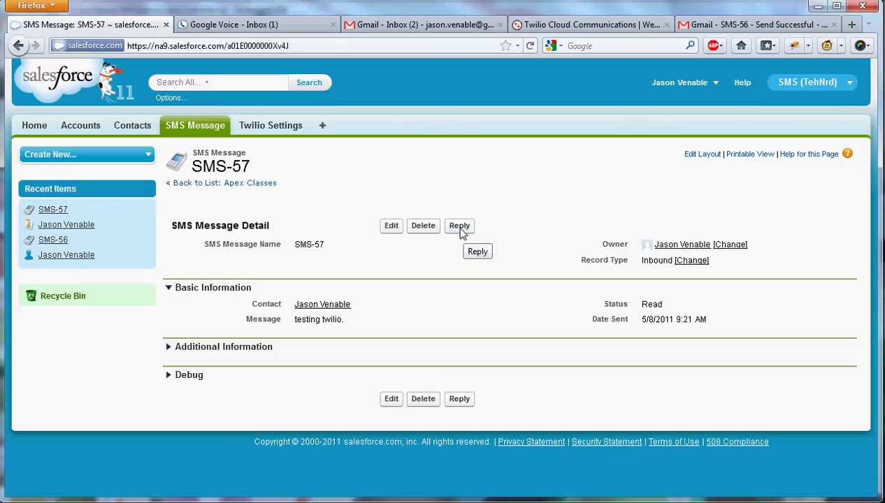
left_click(460, 229)
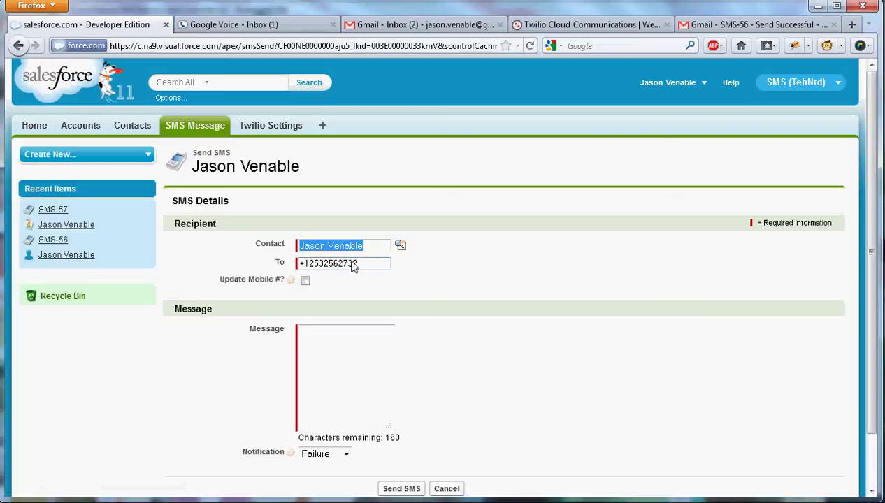
left_click(336, 369)
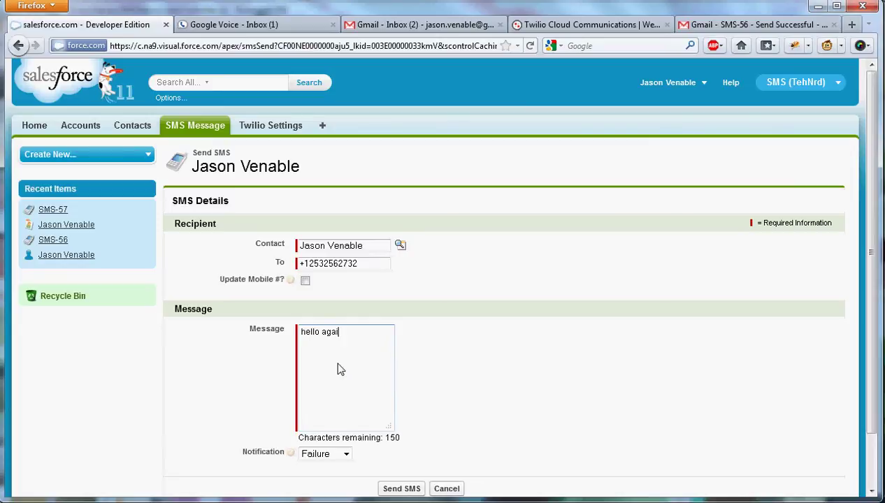
left_click(401, 489)
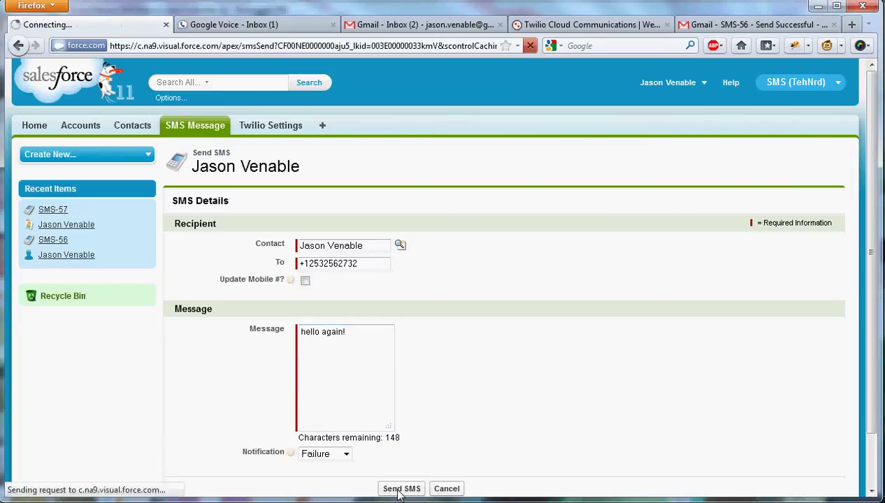
Step: Reload the Google Voice inbox to check for the new message, and reply to Twilio with "STOP"
left_click(218, 28)
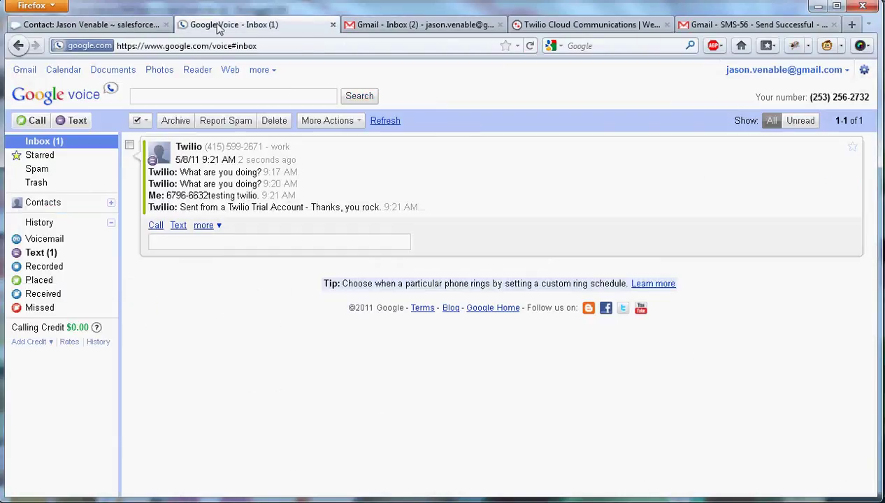
left_click(530, 46)
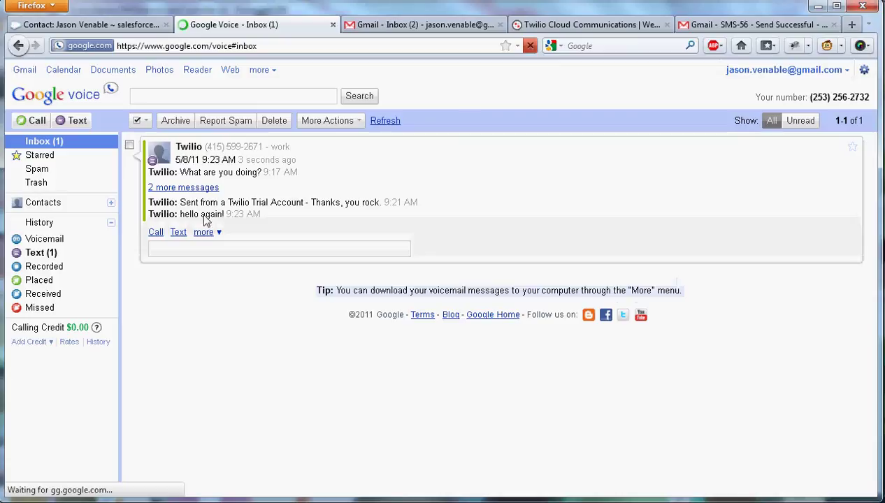
left_click(188, 253)
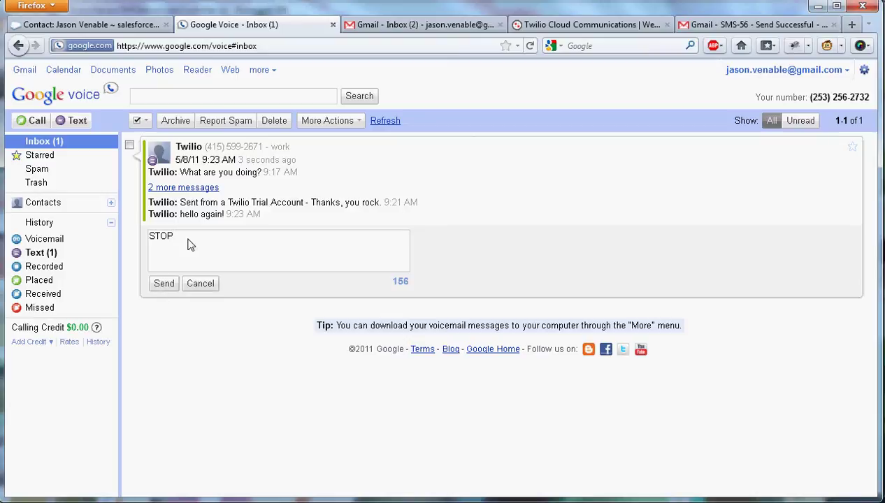
left_click(163, 284)
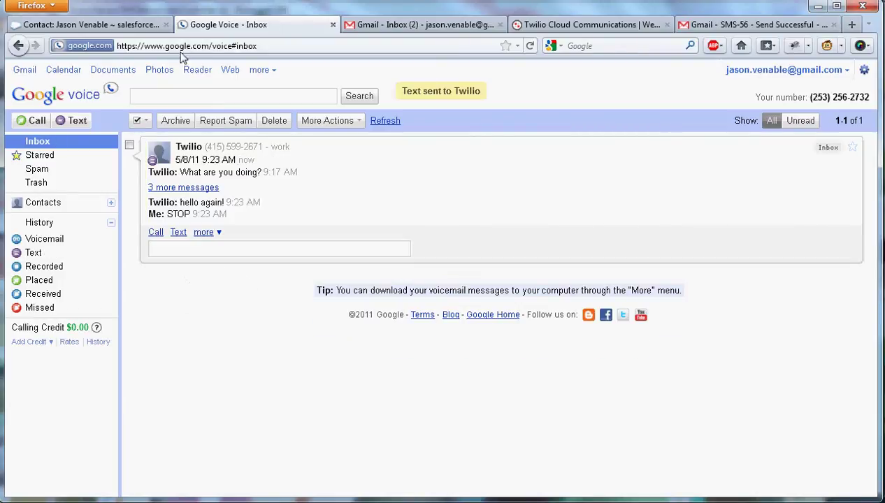
Step: Reload the Salesforce contact and check its SMS Message list for the STOP reply and the status of SMS-58
left_click(90, 24)
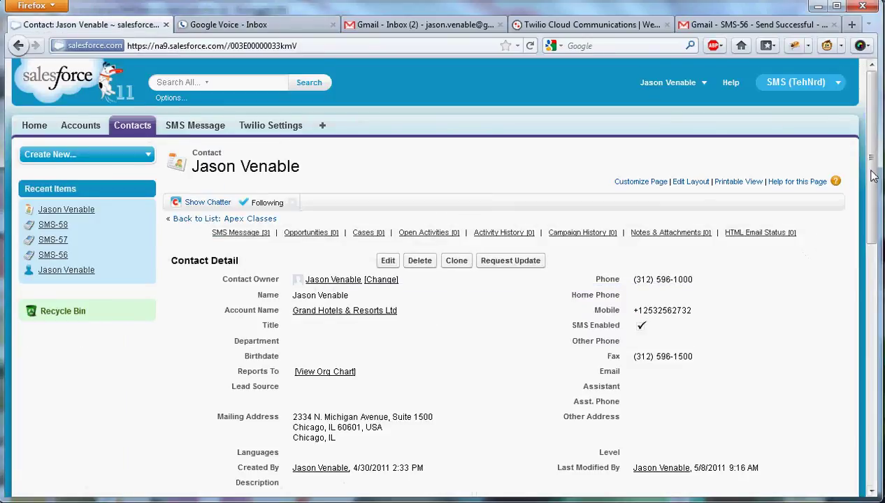
scroll(857, 172, "down", 3)
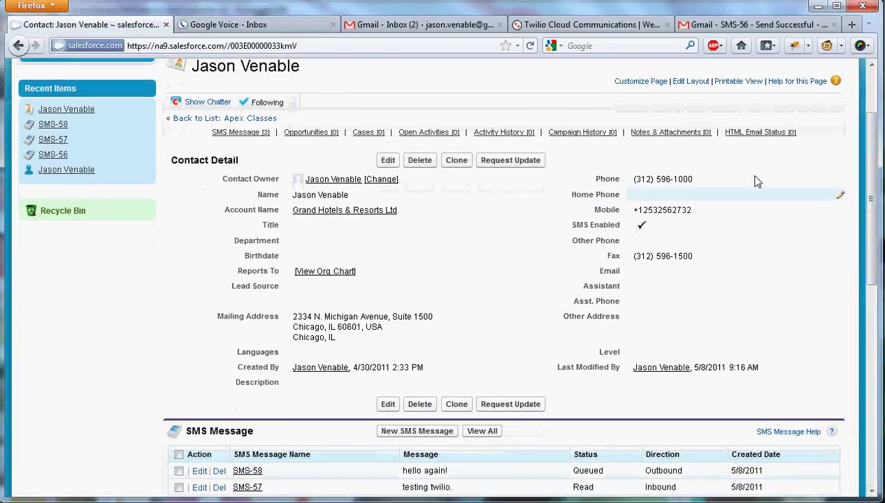
left_click(530, 45)
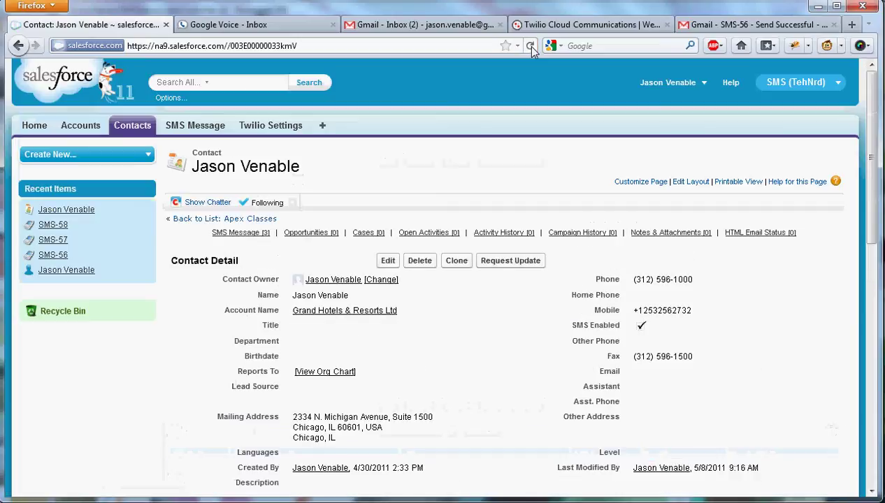
scroll(675, 264, "down", 7)
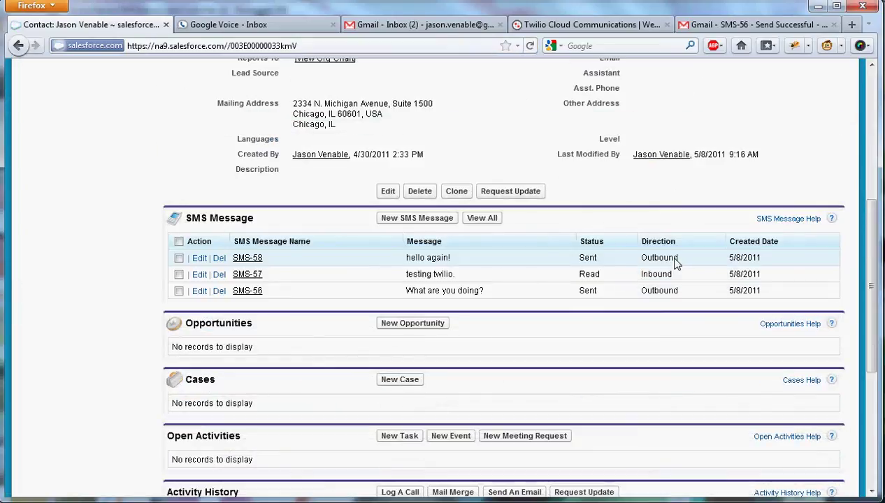
left_click(530, 45)
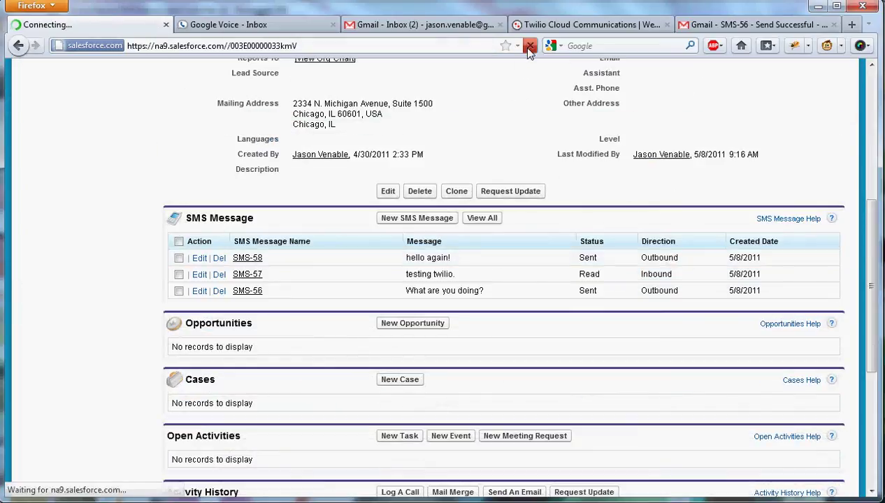
Step: Start a new reply in Google Voice, and copy the sandbox PIN from the Twilio account page
left_click(401, 25)
left_click(259, 26)
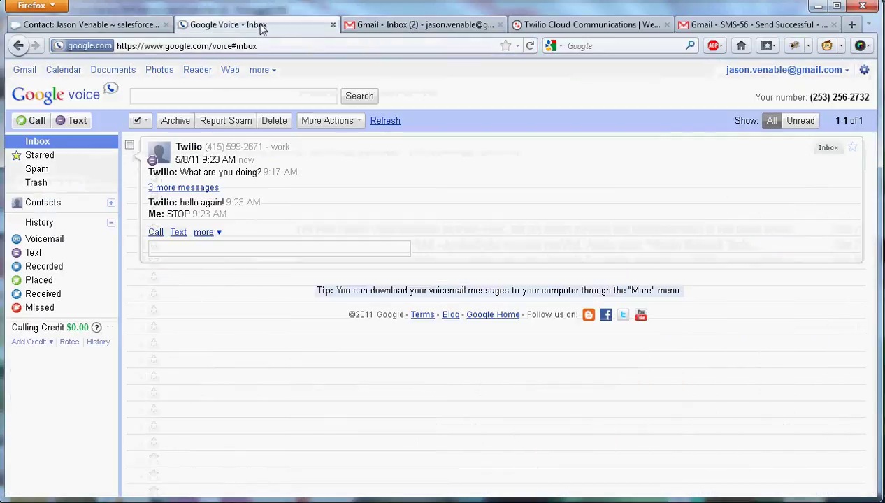
left_click(185, 249)
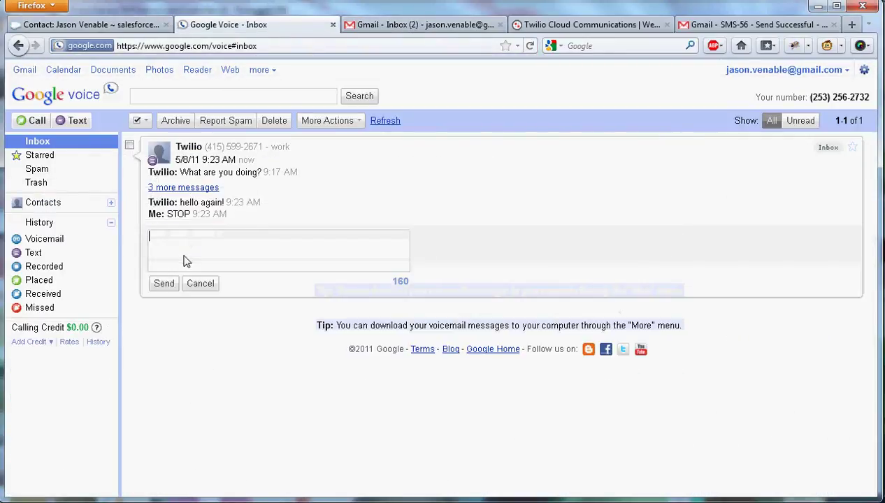
left_click(580, 27)
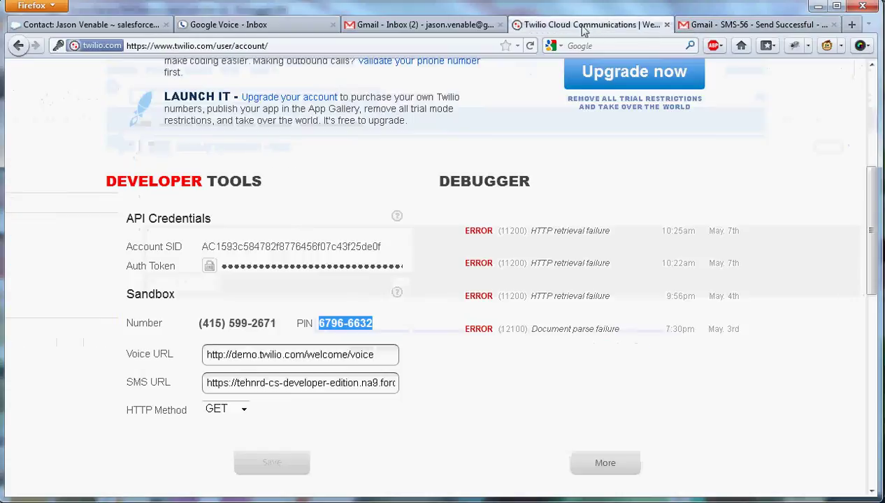
right_click(311, 333)
left_click(363, 336)
left_click(423, 25)
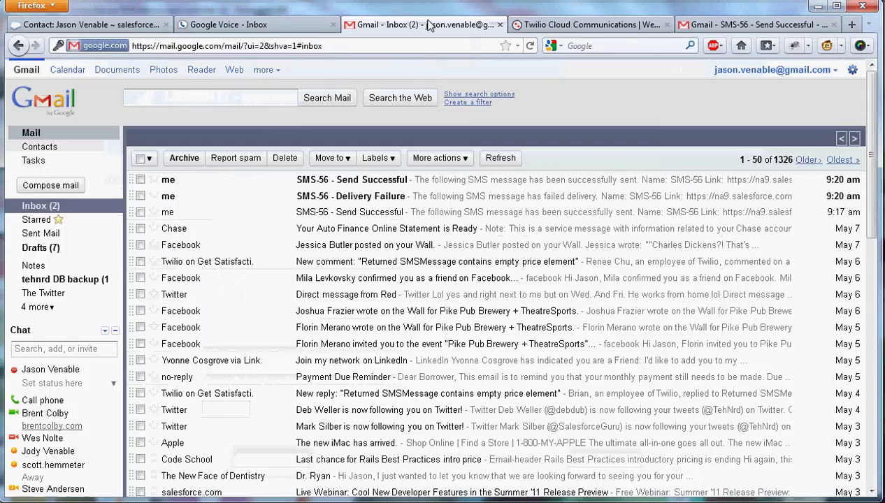
Step: Insert the copied sandbox PIN in the Google Voice reply, followed by "STOP", and send the text
left_click(314, 29)
left_click(202, 250)
key("ctrl+v")
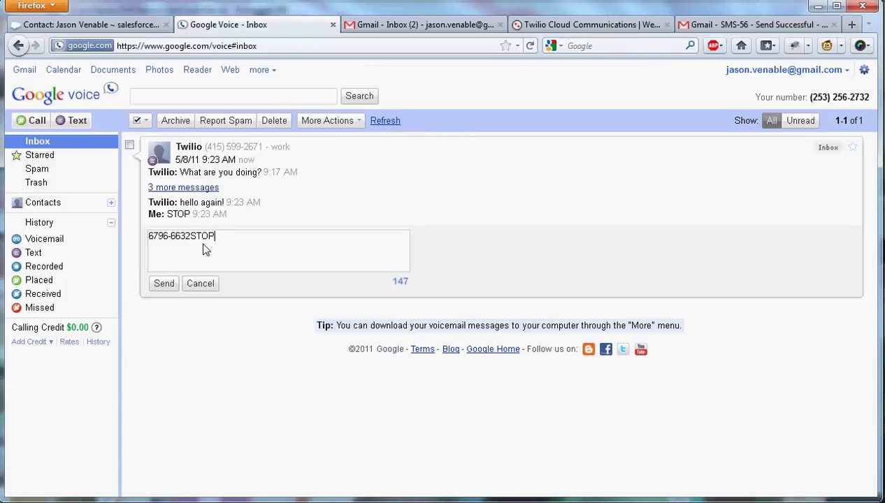
type("STOP")
left_click(164, 283)
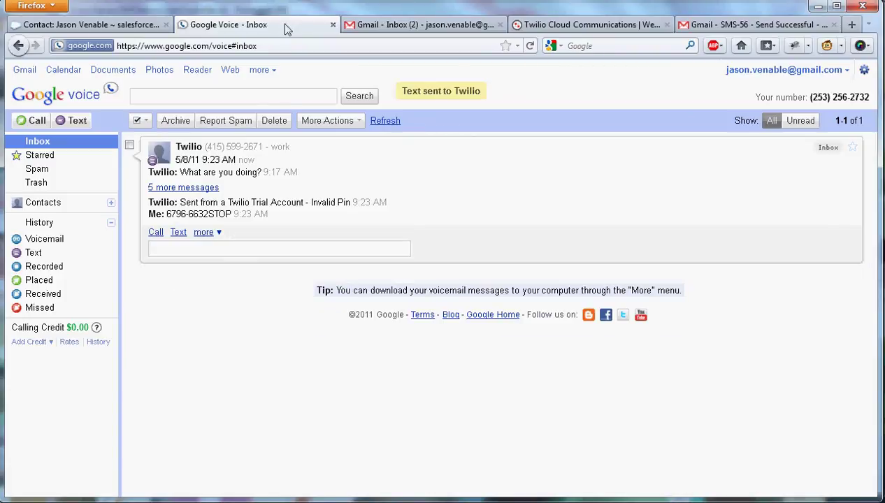
Step: Reload the Salesforce contact and examine its SMS Enabled field and the inbound STOP message in the SMS Message list
left_click(128, 27)
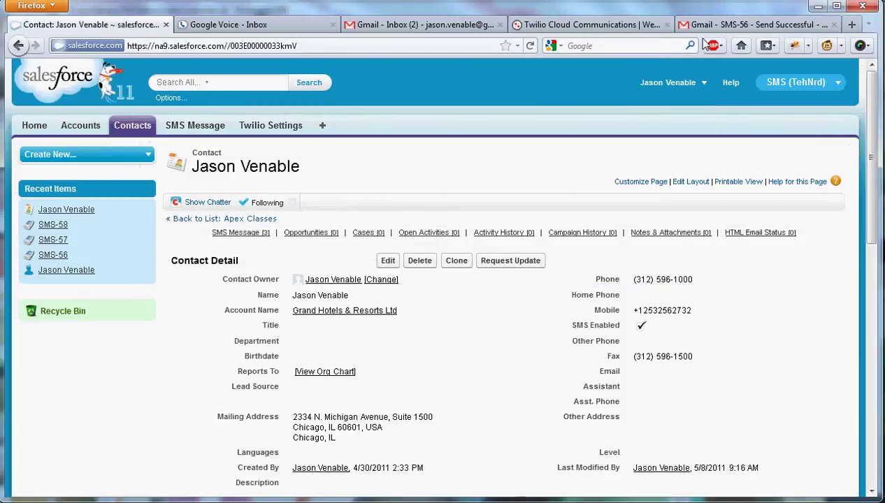
left_click(530, 47)
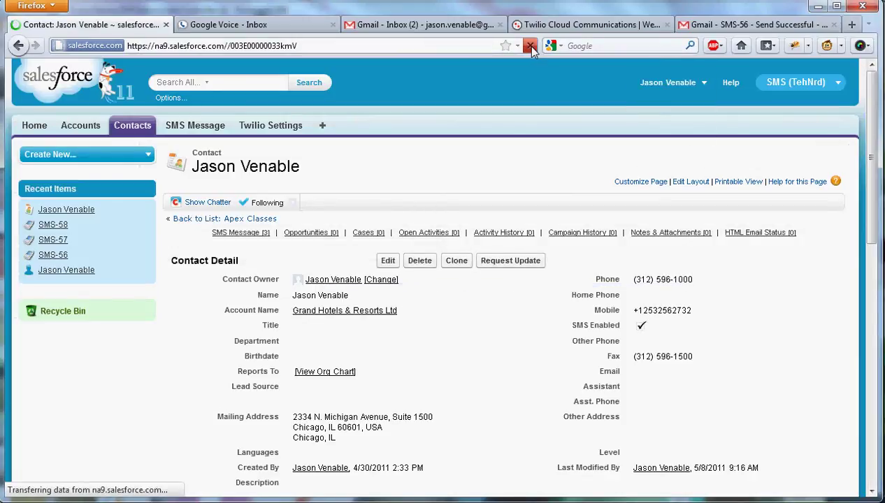
left_click_drag(563, 326, 651, 331)
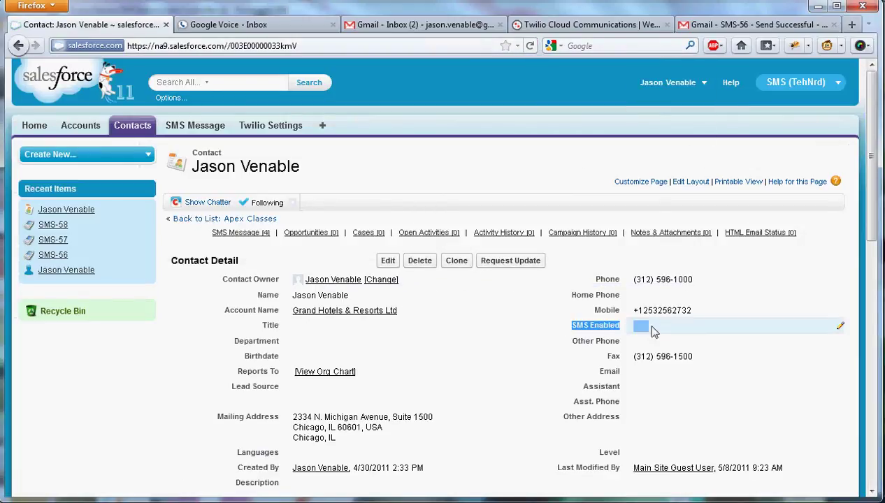
scroll(684, 329, "down", 4)
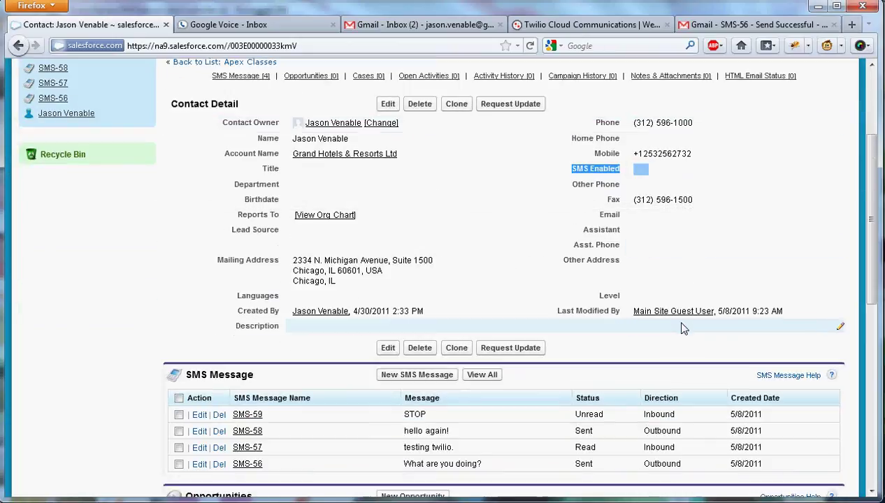
scroll(683, 328, "down", 2)
left_click_drag(405, 335, 472, 339)
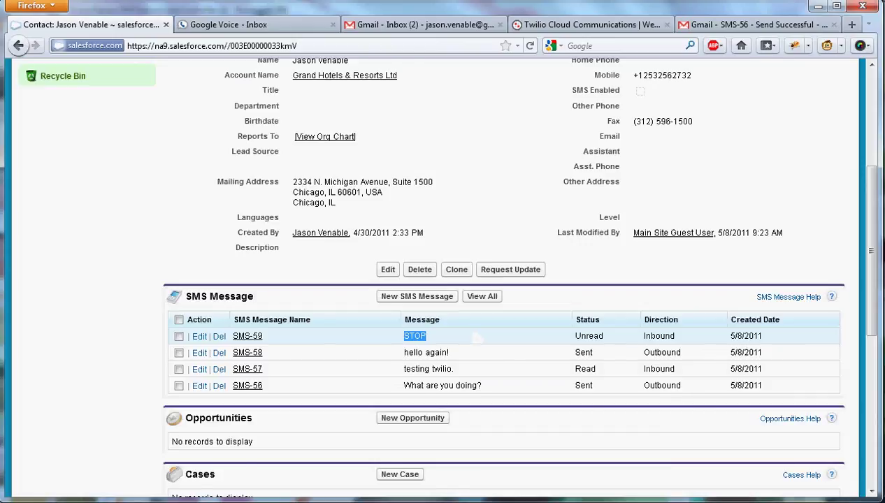
scroll(475, 339, "up", 2)
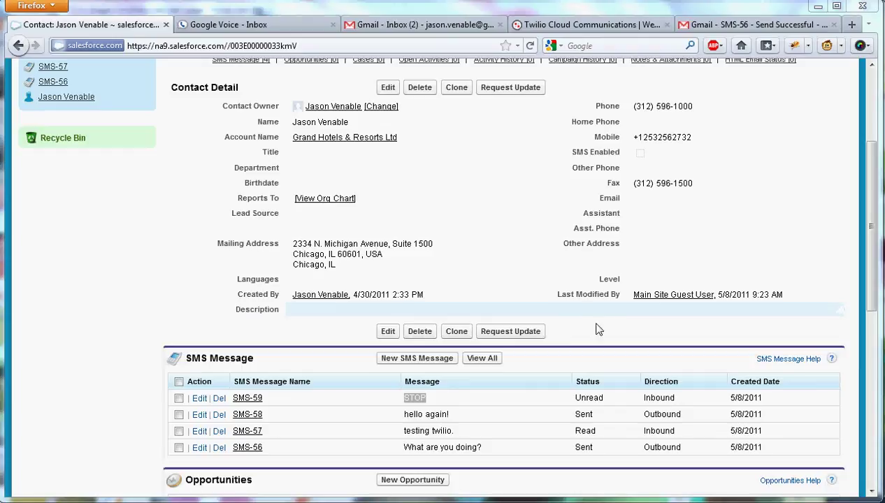
scroll(870, 274, "up", 1)
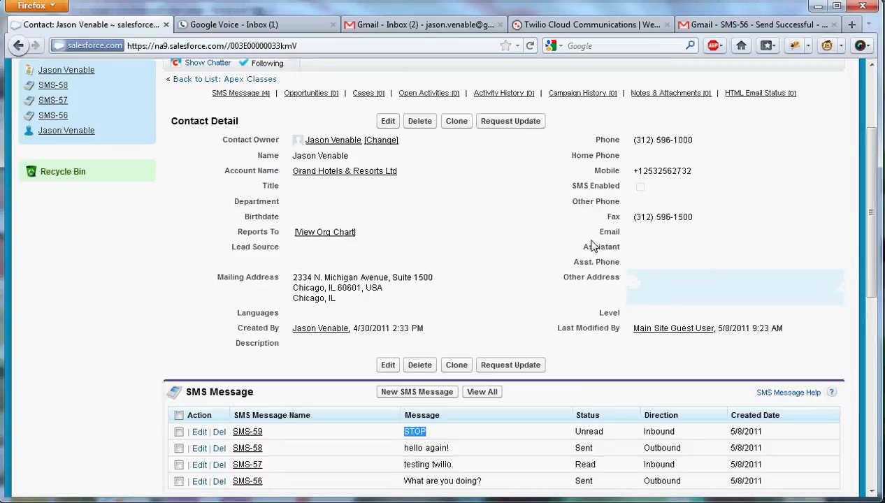
Step: Copy the sandbox's SMS URL from the Developer Tools section of the Twilio account page
left_click(577, 26)
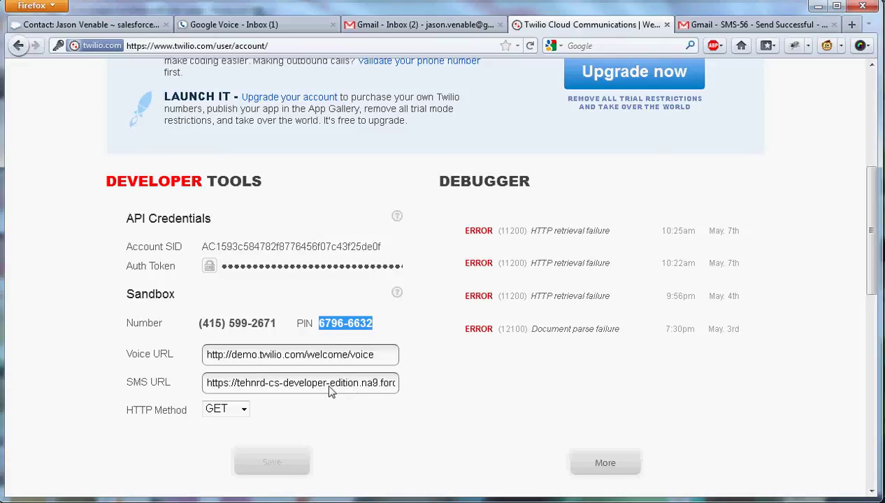
left_click(474, 384)
scroll(473, 384, "down", 2)
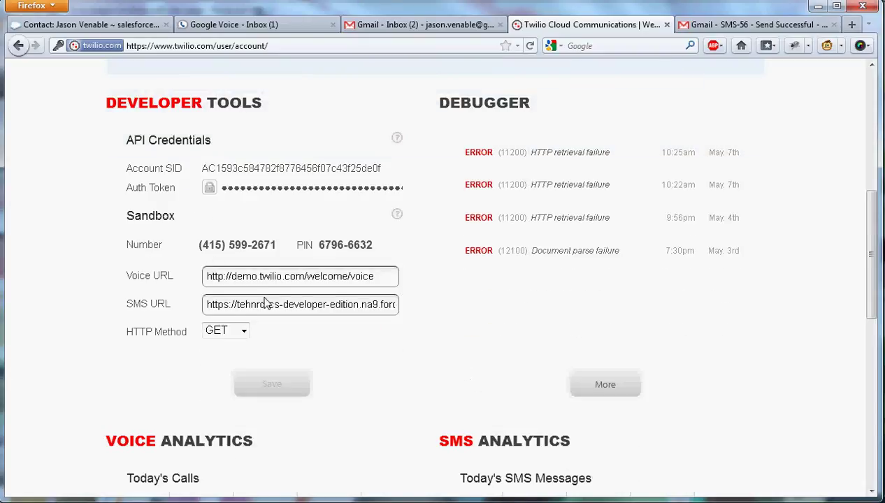
left_click(210, 310)
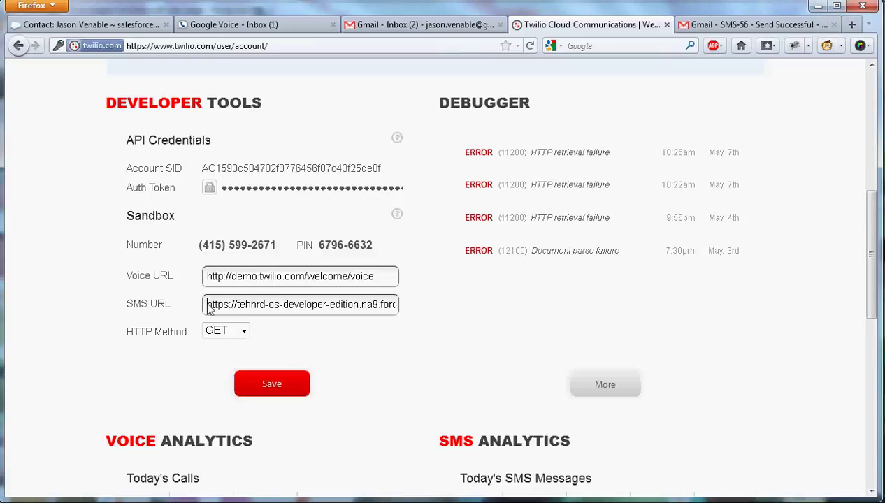
left_click_drag(209, 307, 403, 302)
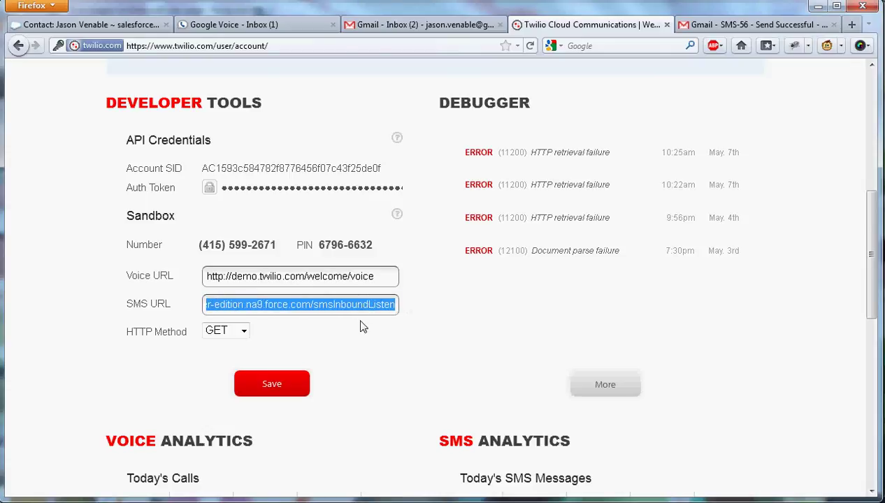
right_click(287, 306)
left_click(334, 353)
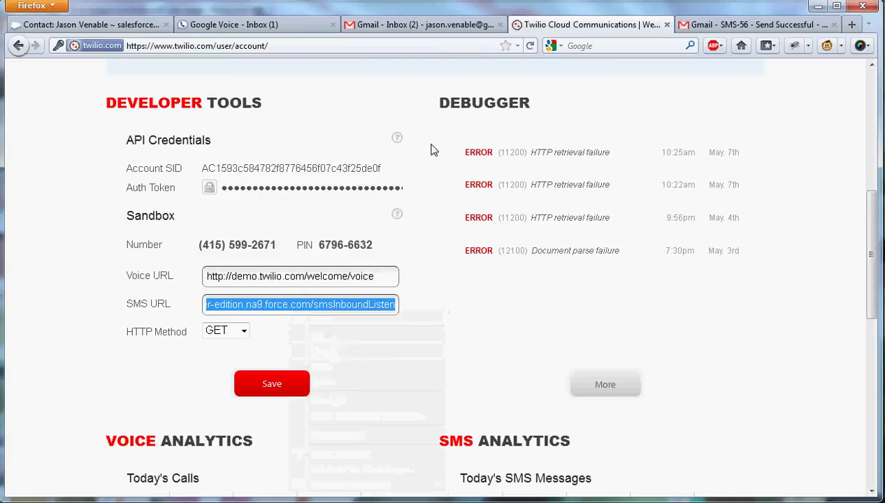
left_click(412, 50)
key("ctrl+v")
key("Return")
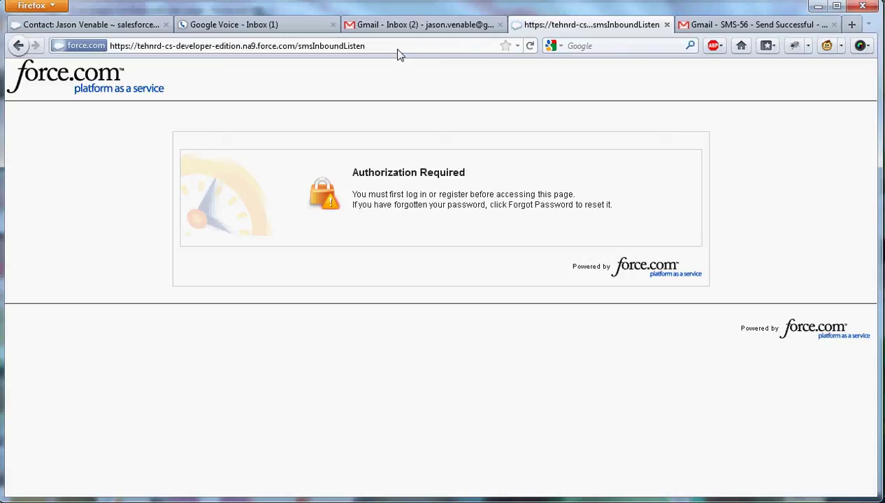
Step: Switch to the Force.com IDE and examine the smsInboundListen page's {!response} output, its text/xml contentType and its action attribute
key("alt+Tab")
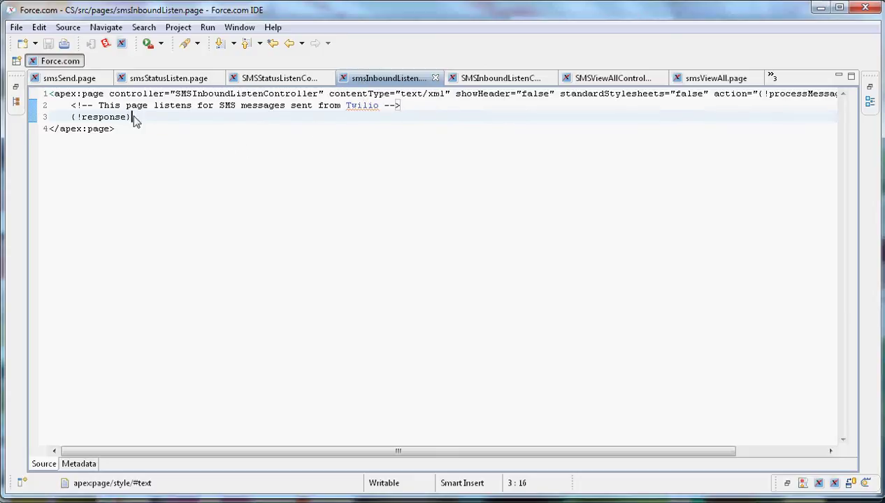
left_click_drag(71, 117, 133, 122)
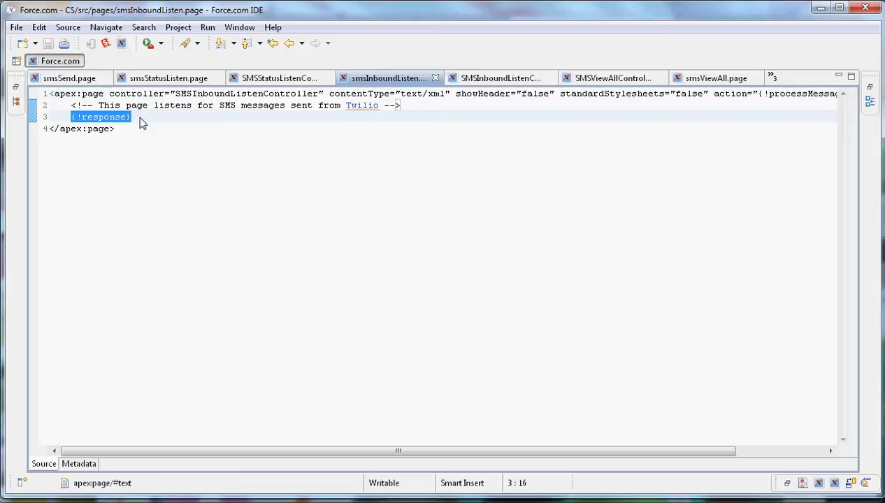
left_click_drag(329, 95, 457, 103)
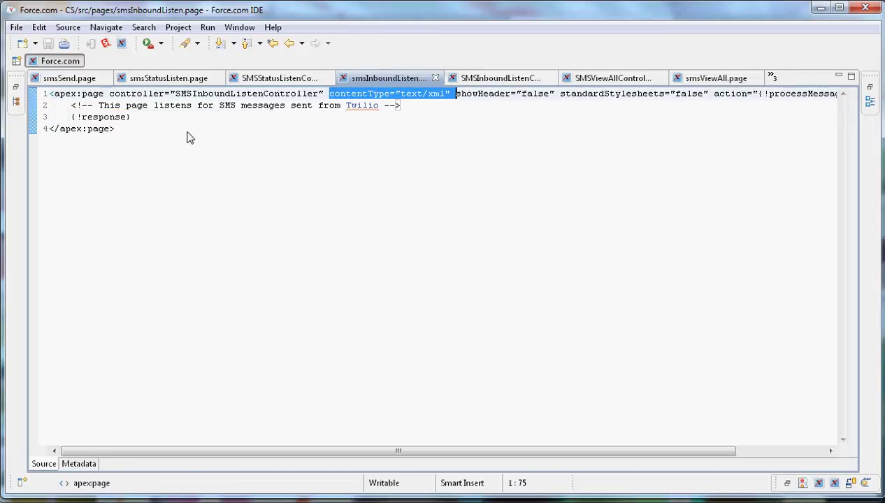
left_click(302, 142)
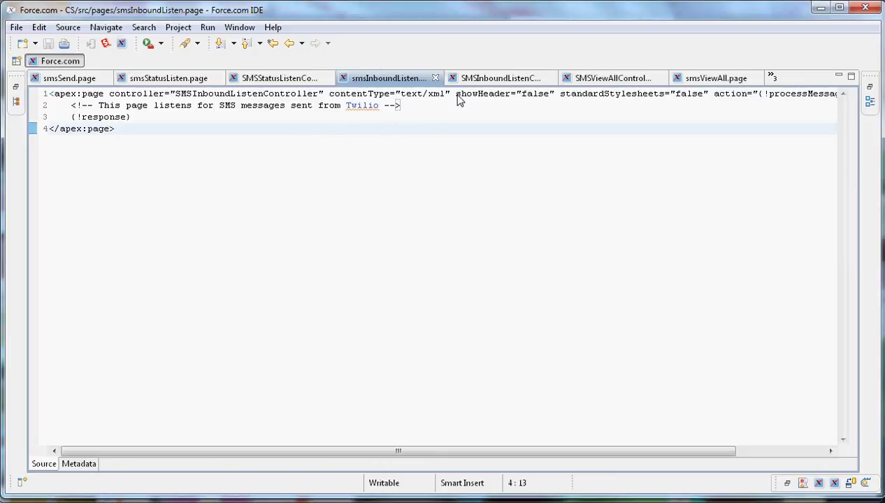
left_click(478, 83)
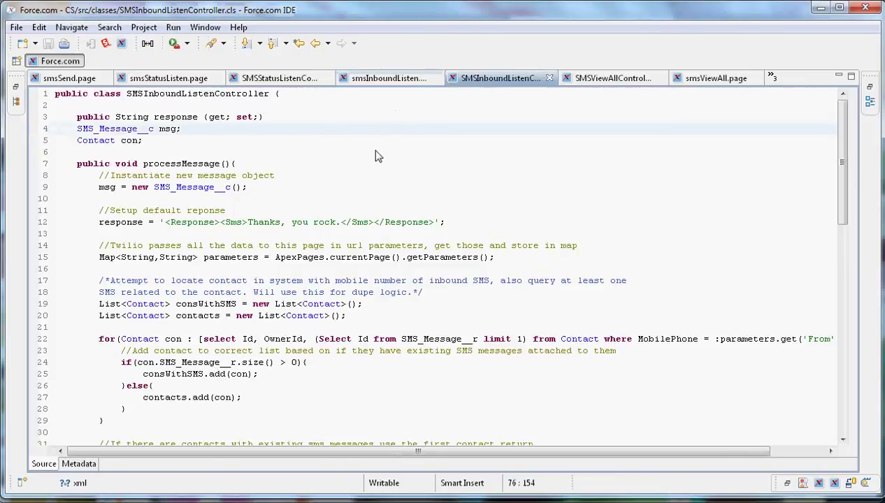
left_click(389, 78)
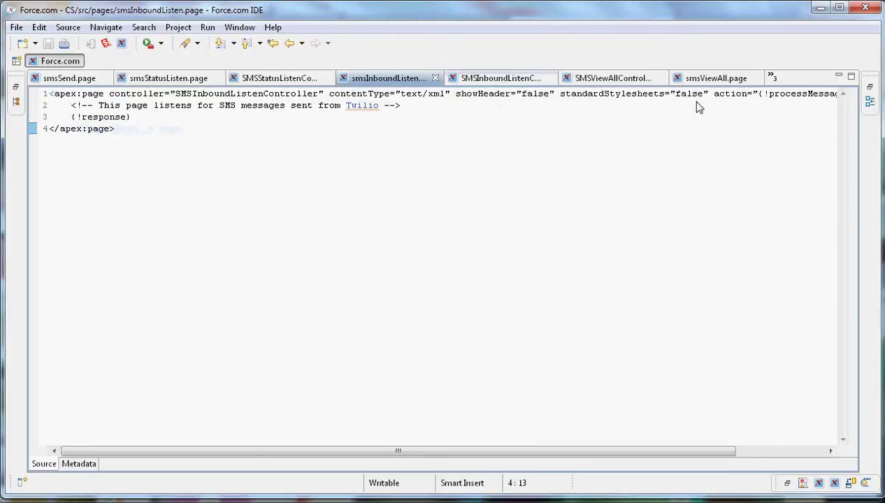
left_click_drag(648, 445, 704, 460)
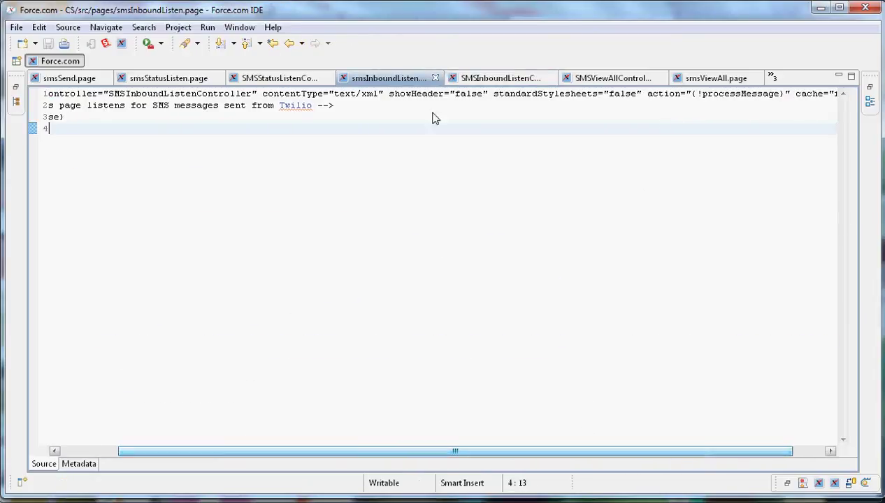
Step: Examine the default response, the URL parameter map and the contact lookup by mobile number in the SMSInboundListenController class
left_click(493, 77)
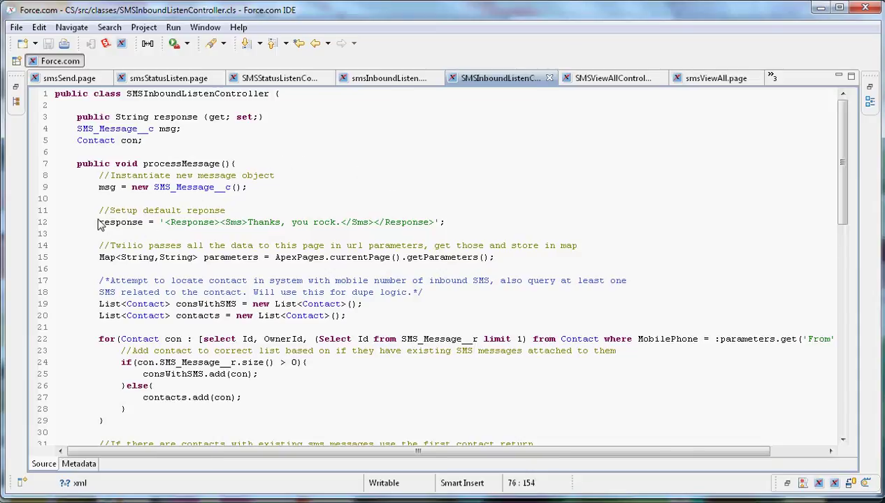
left_click_drag(99, 222, 426, 224)
scroll(426, 223, "down", 1)
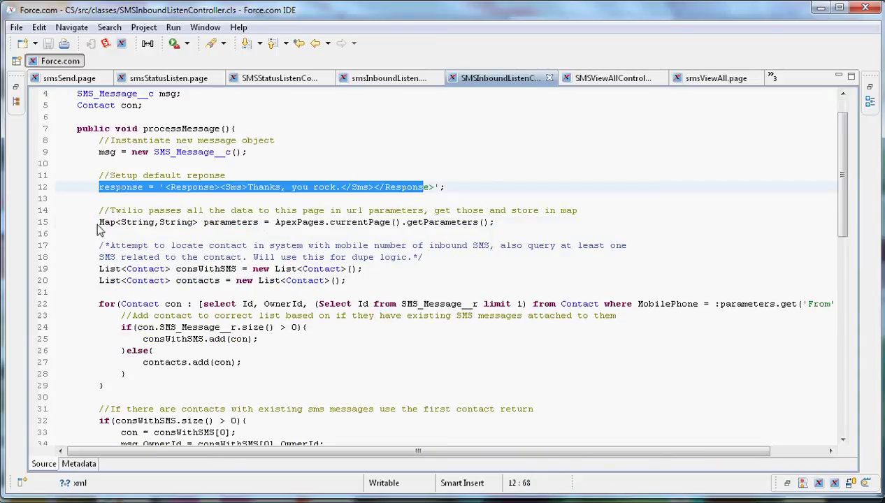
left_click_drag(98, 223, 505, 228)
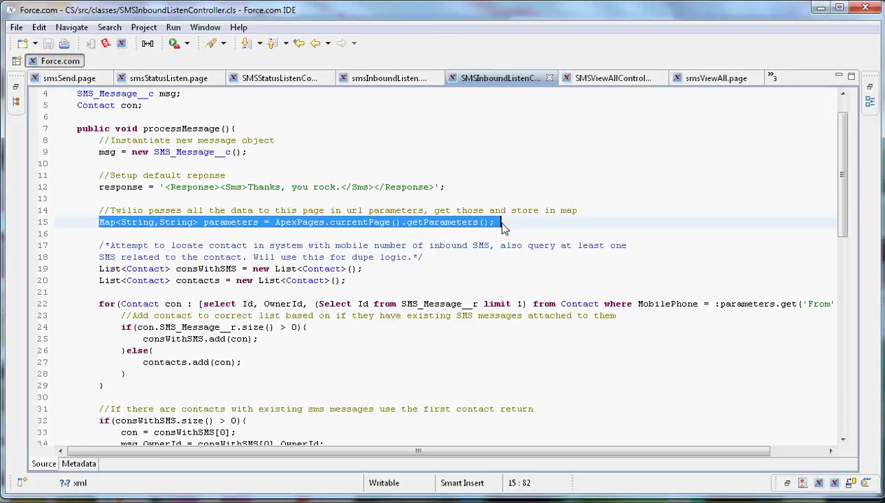
left_click(504, 229)
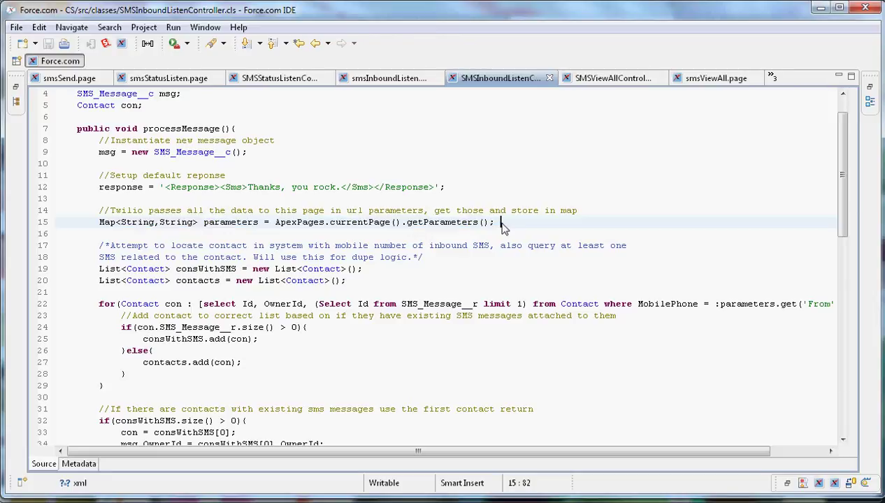
scroll(270, 223, "down", 1)
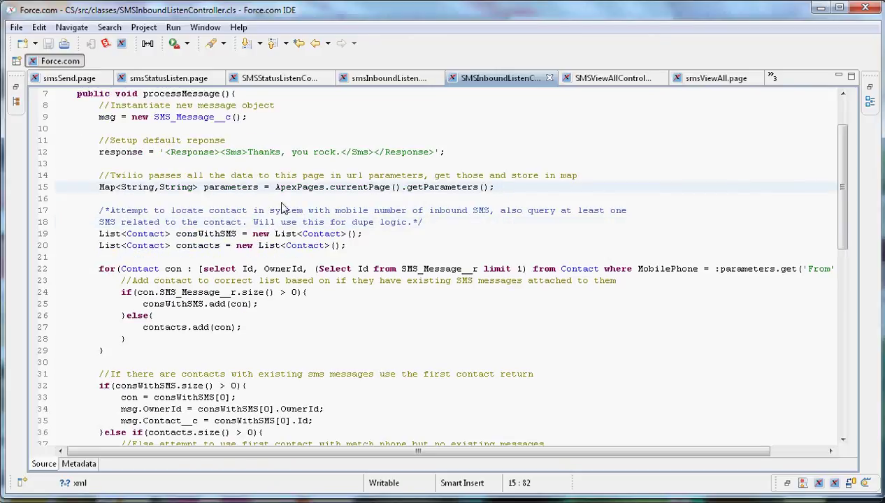
scroll(227, 193, "down", 1)
left_click_drag(100, 175, 253, 311)
left_click(345, 289)
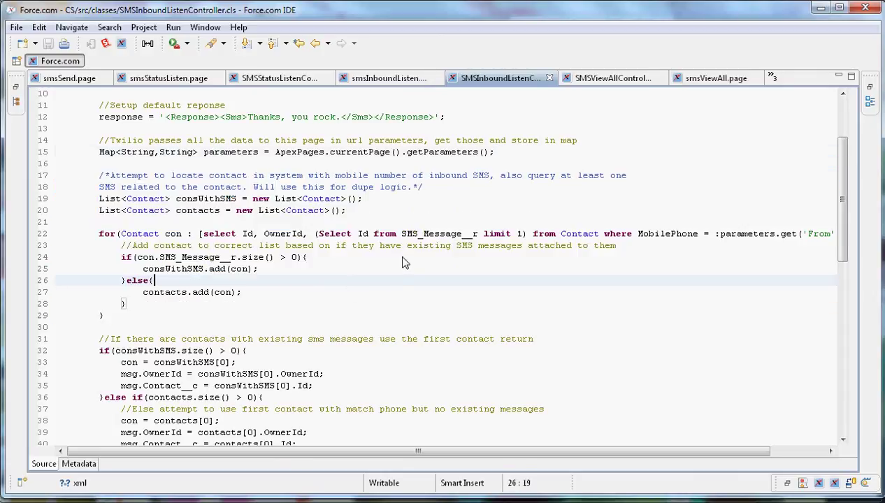
Step: Examine how the controller assigns the Twilio parameters to the SMS Message fields, including SmsSid to msg.Sid__c
scroll(404, 262, "down", 10)
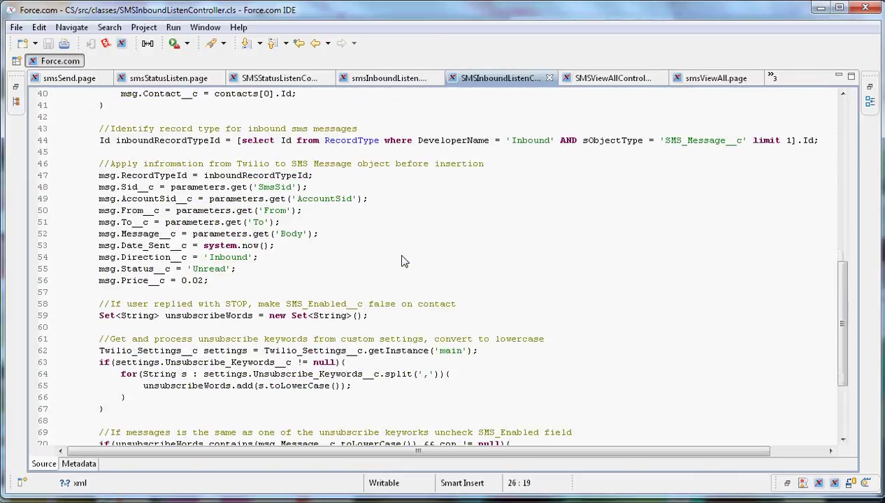
left_click_drag(99, 164, 533, 183)
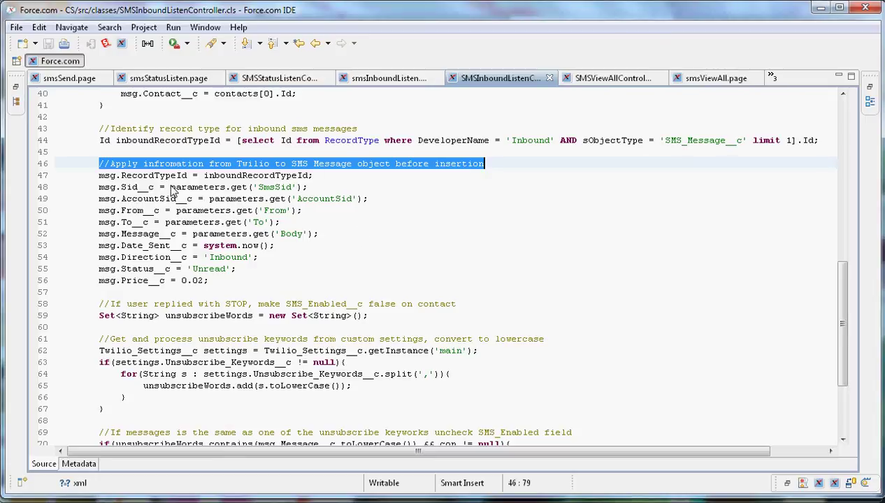
left_click_drag(171, 187, 302, 188)
left_click_drag(99, 188, 161, 188)
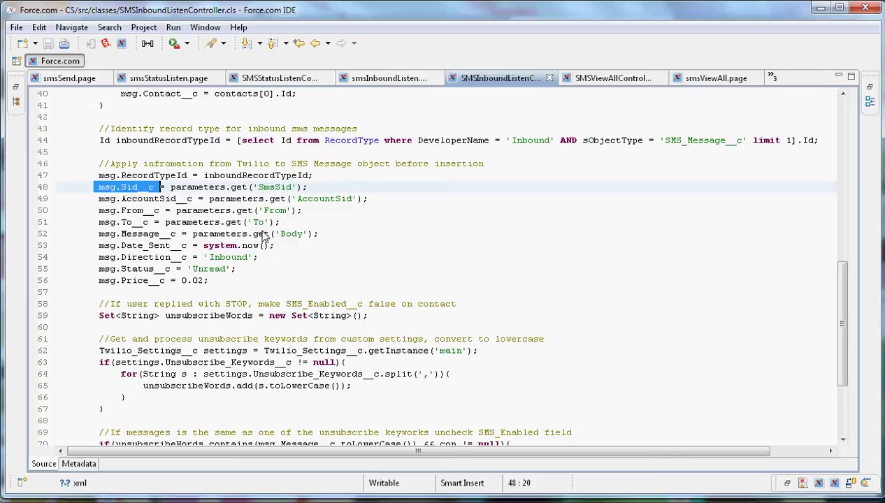
Step: Read through the controller's unsubscribe keyword handling and message insert, and review the start of the class again
scroll(375, 272, "down", 4)
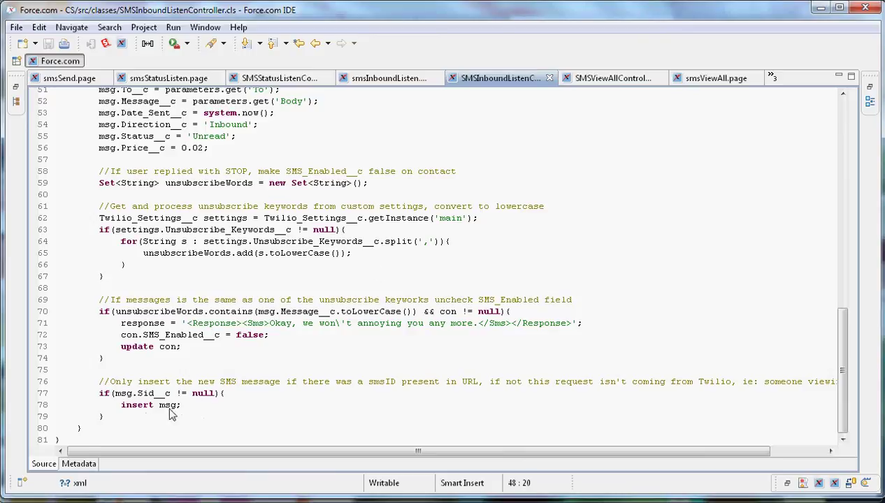
scroll(207, 329, "up", 8)
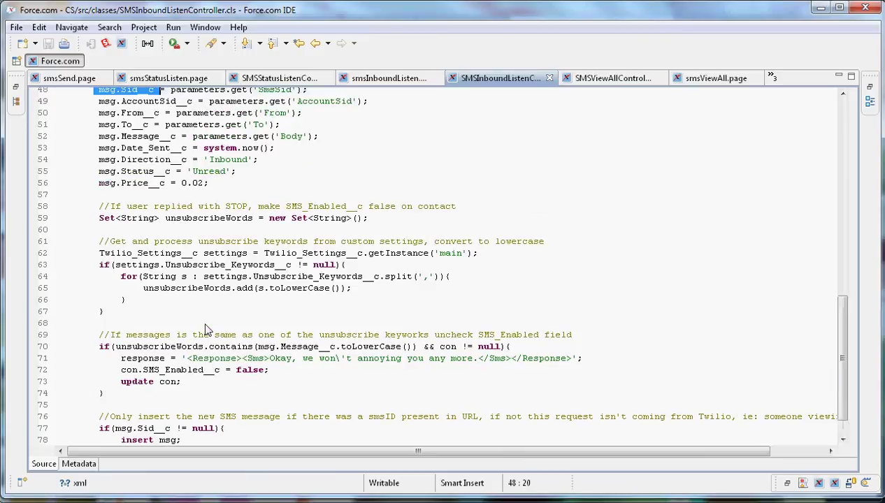
scroll(207, 329, "up", 9)
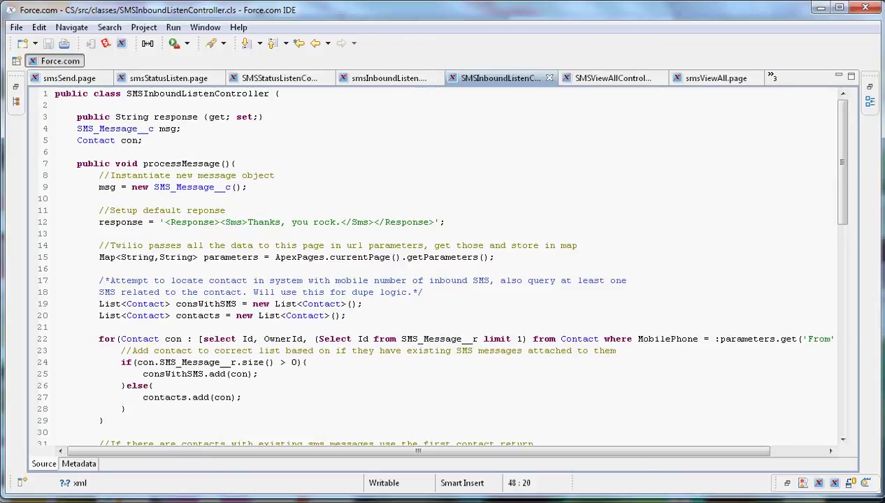
left_click(385, 211)
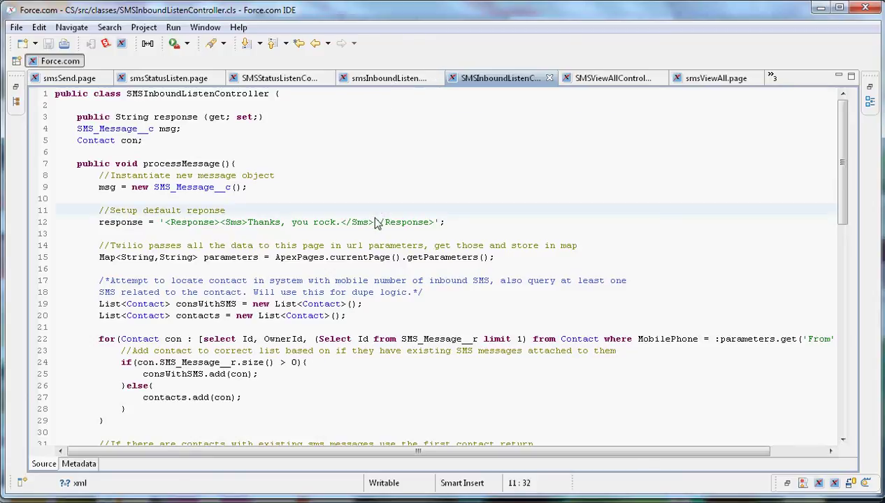
scroll(375, 226, "down", 3)
scroll(376, 225, "down", 1)
scroll(375, 225, "up", 4)
Step: Switch back to the Salesforce contact in Firefox and look over its details and SMS Message list
left_click(73, 81)
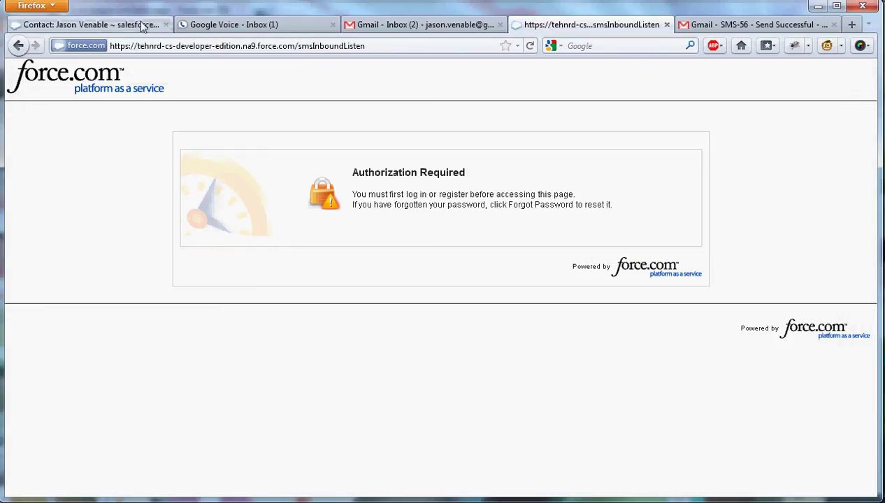
left_click(144, 25)
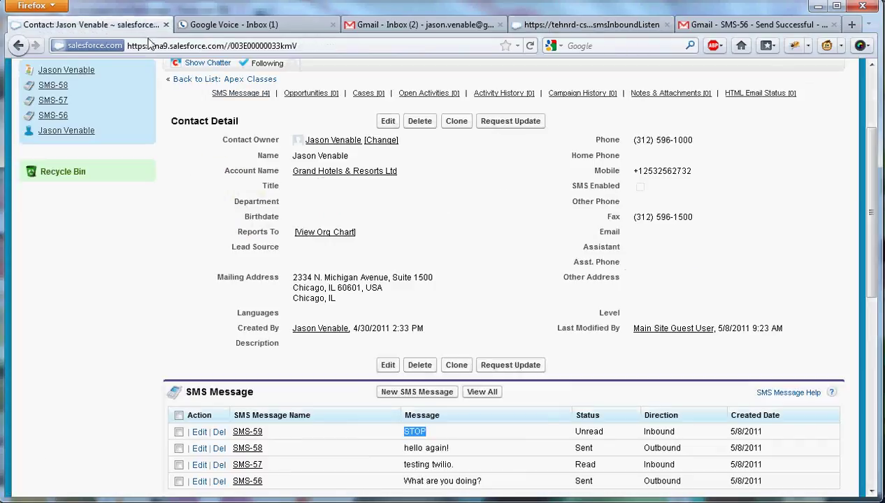
scroll(566, 257, "down", 2)
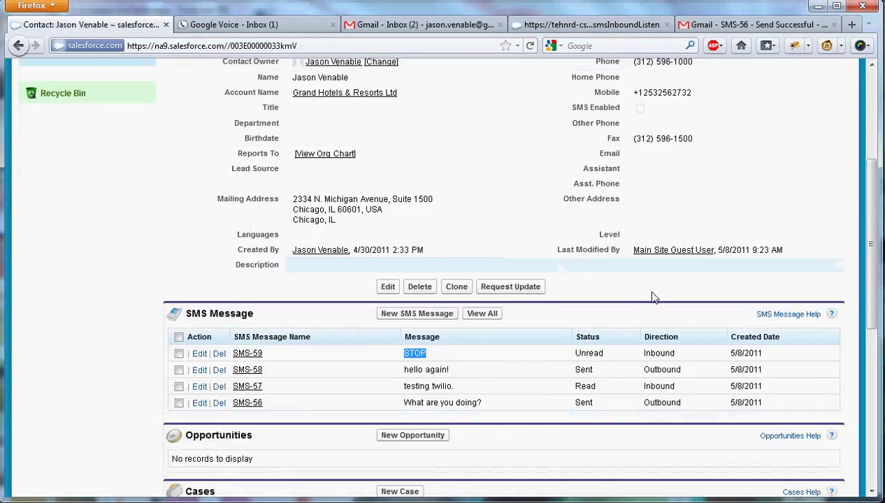
scroll(654, 297, "up", 6)
scroll(654, 298, "down", 4)
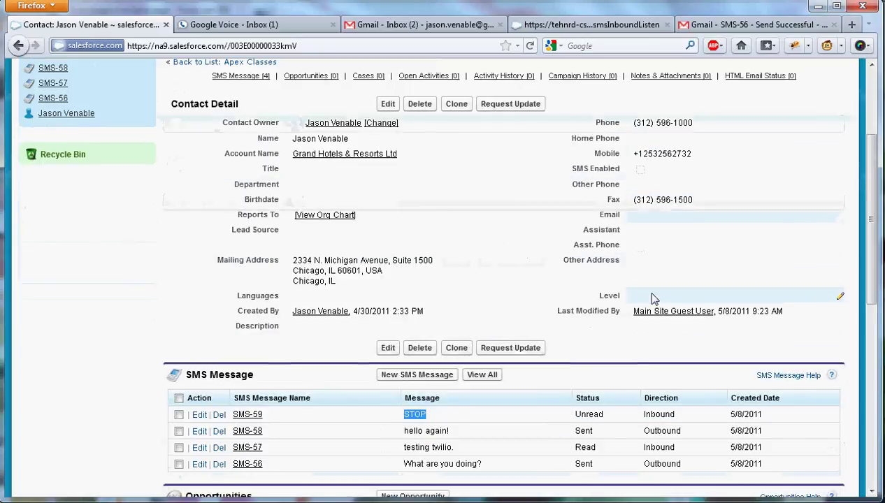